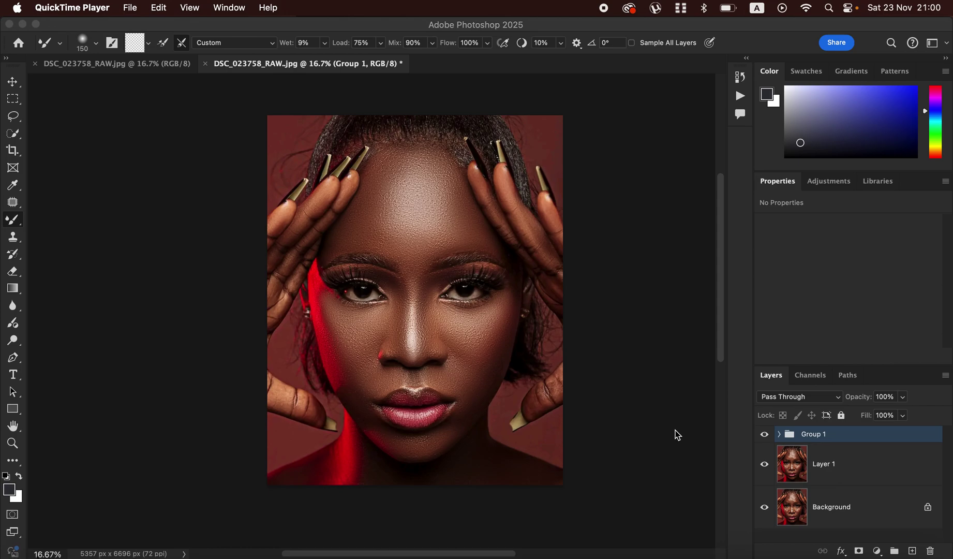
Toggle the visibility of Group 1 and the Background layer to compare the retouched portrait with the original.
{"action": "left_click", "coordinate": [764, 434]}
{"action": "left_click", "coordinate": [765, 435]}
{"action": "left_click", "coordinate": [765, 436]}
{"action": "left_click", "coordinate": [765, 508], "text": "alt"}
{"action": "left_click", "coordinate": [765, 507], "text": "alt"}
{"action": "left_click", "coordinate": [765, 507], "text": "alt"}
{"action": "left_click", "coordinate": [766, 508], "text": "alt"}
{"action": "left_click", "coordinate": [765, 508], "text": "alt"}
{"action": "left_click", "coordinate": [765, 508], "text": "alt"}
{"action": "left_click", "coordinate": [765, 508], "text": "alt"}
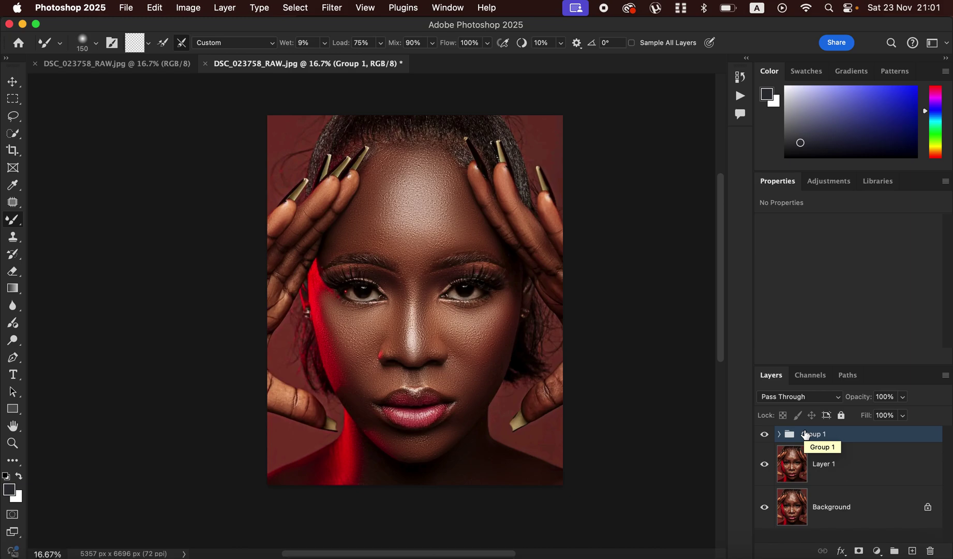
Delete Group 1 from the retouched portrait, and duplicate the Background layer in the untouched DSC_023758_RAW.jpg document.
{"action": "left_click_drag", "start_coordinate": [879, 437], "coordinate": [930, 550]}
{"action": "left_click", "coordinate": [146, 67]}
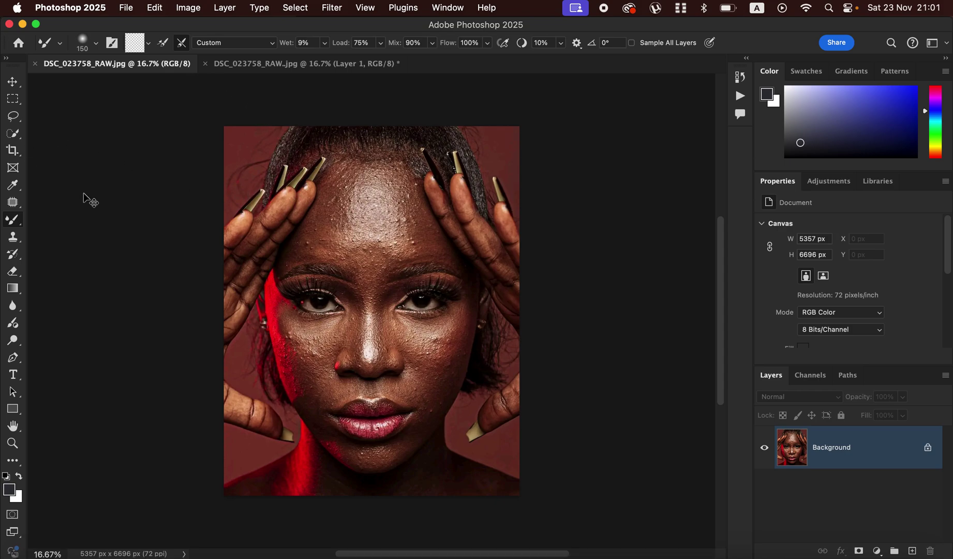
{"action": "key", "text": "super+equal"}
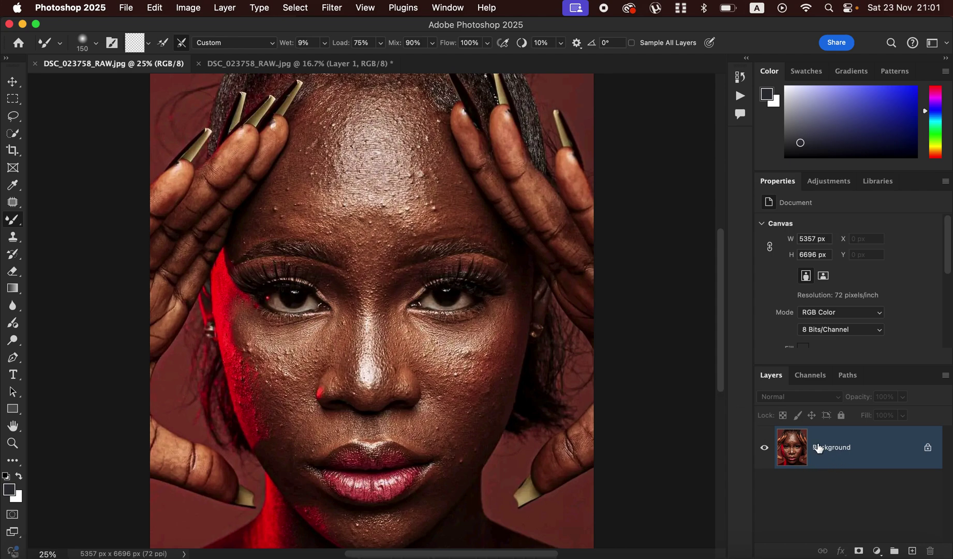
{"action": "key", "text": "super+j"}
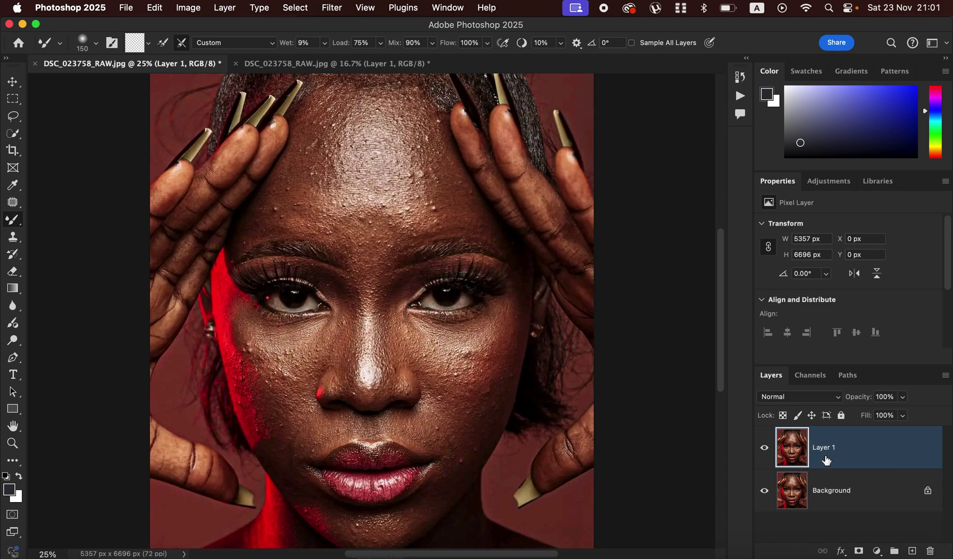
Heal a blemish on the forehead above the image's left eyebrow with the Patch tool in Normal mode.
{"action": "left_click", "coordinate": [13, 202]}
{"action": "left_click", "coordinate": [61, 239]}
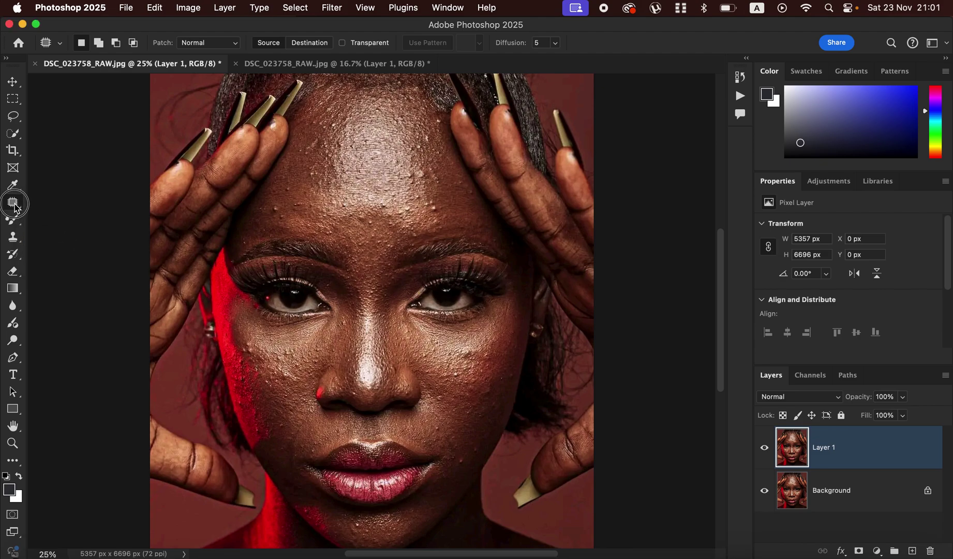
{"action": "left_click", "coordinate": [18, 206]}
{"action": "left_click", "coordinate": [65, 238]}
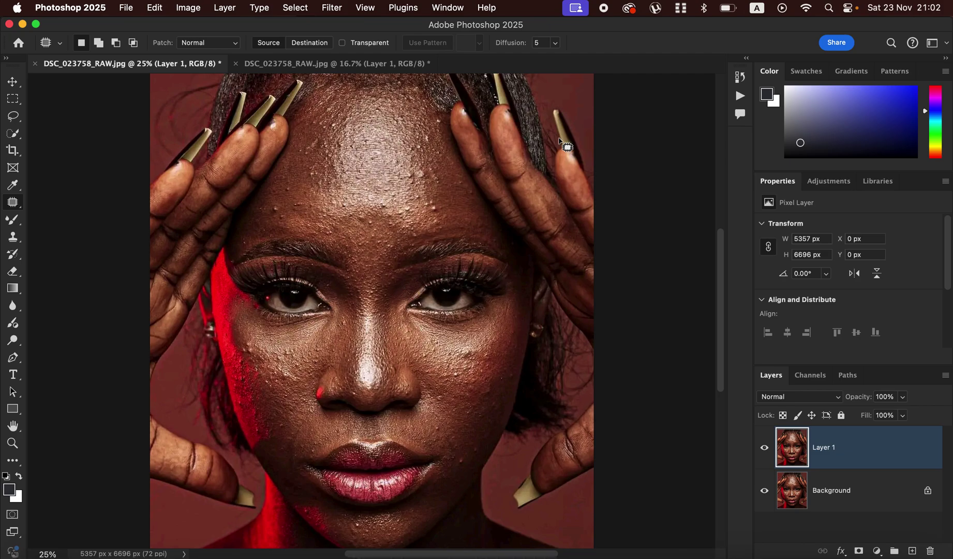
{"action": "key", "text": "super+plus"}
{"action": "key", "text": "super+plus"}
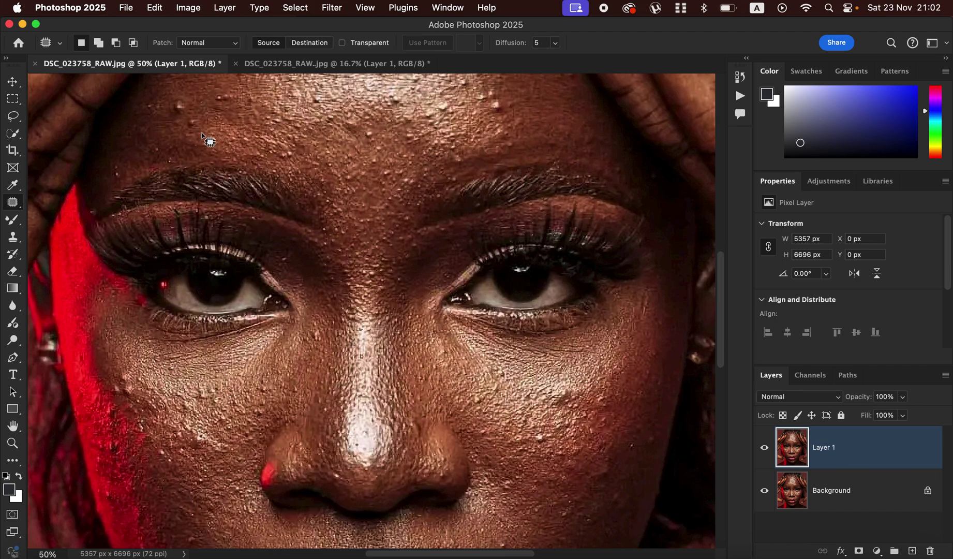
{"action": "mouse_move", "coordinate": [179, 99]}
{"action": "left_mouse_down"}
{"action": "mouse_move", "coordinate": [214, 92]}
{"action": "mouse_move", "coordinate": [222, 105]}
{"action": "mouse_move", "coordinate": [240, 94]}
{"action": "mouse_move", "coordinate": [229, 92]}
{"action": "mouse_move", "coordinate": [234, 117]}
{"action": "mouse_move", "coordinate": [241, 111]}
{"action": "mouse_move", "coordinate": [188, 122]}
{"action": "mouse_move", "coordinate": [196, 132]}
{"action": "mouse_move", "coordinate": [202, 120]}
{"action": "mouse_move", "coordinate": [190, 117]}
{"action": "mouse_move", "coordinate": [220, 124]}
{"action": "left_mouse_up"}
{"action": "key", "text": "super+d"}
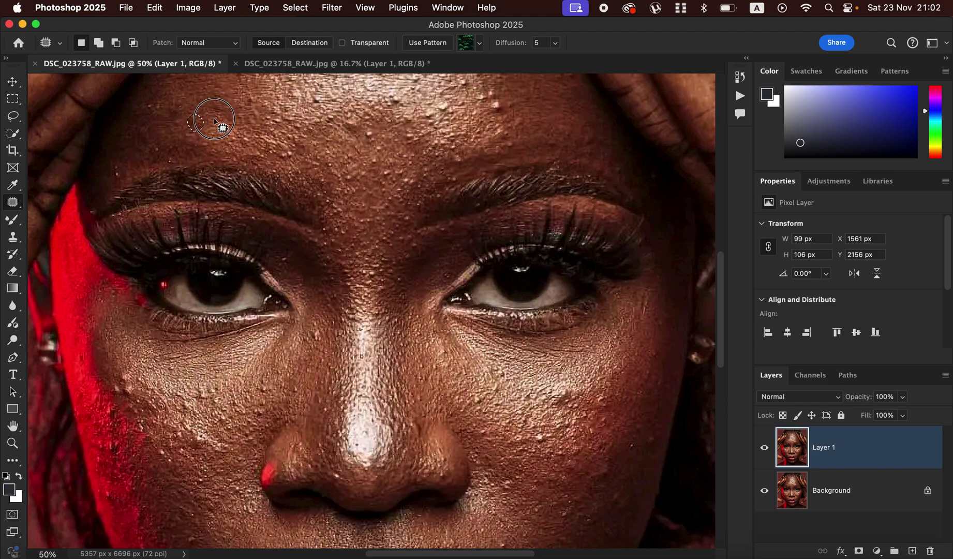
Patch the bumps on the forehead above the image's right eyebrow and above the bridge of the nose with nearby clean skin.
{"action": "mouse_move", "coordinate": [494, 102]}
{"action": "left_mouse_down"}
{"action": "mouse_move", "coordinate": [510, 120]}
{"action": "mouse_move", "coordinate": [498, 94]}
{"action": "left_mouse_up"}
{"action": "mouse_move", "coordinate": [514, 103]}
{"action": "left_mouse_down"}
{"action": "mouse_move", "coordinate": [530, 96]}
{"action": "mouse_move", "coordinate": [494, 89]}
{"action": "mouse_move", "coordinate": [498, 102]}
{"action": "mouse_move", "coordinate": [501, 89]}
{"action": "left_mouse_up"}
{"action": "key", "text": "super+d"}
{"action": "left_click_drag", "start_coordinate": [505, 94], "coordinate": [517, 92]}
{"action": "key", "text": "super+d"}
{"action": "left_click_drag", "start_coordinate": [350, 123], "coordinate": [351, 129]}
{"action": "left_click_drag", "start_coordinate": [352, 135], "coordinate": [370, 133]}
{"action": "key", "text": "super+d"}
Patch the group of blemishes across the image's left cheek, replacing each with adjacent clean skin.
{"action": "key", "text": "super+d"}
{"action": "mouse_move", "coordinate": [135, 379]}
{"action": "left_mouse_down"}
{"action": "mouse_move", "coordinate": [102, 363]}
{"action": "mouse_move", "coordinate": [133, 375]}
{"action": "mouse_move", "coordinate": [122, 359]}
{"action": "mouse_move", "coordinate": [134, 377]}
{"action": "mouse_move", "coordinate": [126, 374]}
{"action": "left_mouse_up"}
{"action": "key", "text": "super+d"}
{"action": "mouse_move", "coordinate": [125, 374]}
{"action": "left_mouse_down"}
{"action": "mouse_move", "coordinate": [124, 363]}
{"action": "mouse_move", "coordinate": [114, 382]}
{"action": "left_mouse_up"}
{"action": "key", "text": "super+d"}
{"action": "mouse_move", "coordinate": [114, 384]}
{"action": "left_mouse_down"}
{"action": "mouse_move", "coordinate": [113, 368]}
{"action": "mouse_move", "coordinate": [127, 388]}
{"action": "left_mouse_up"}
{"action": "key", "text": "super+d"}
{"action": "left_click_drag", "start_coordinate": [125, 388], "coordinate": [114, 375]}
{"action": "key", "text": "super+d"}
{"action": "left_click_drag", "start_coordinate": [207, 385], "coordinate": [206, 386]}
{"action": "mouse_move", "coordinate": [203, 389]}
{"action": "left_mouse_down"}
{"action": "mouse_move", "coordinate": [207, 366]}
{"action": "mouse_move", "coordinate": [164, 357]}
{"action": "mouse_move", "coordinate": [180, 357]}
{"action": "left_mouse_up"}
{"action": "key", "text": "super+d"}
{"action": "key", "text": "super+d"}
{"action": "mouse_move", "coordinate": [179, 362]}
{"action": "left_mouse_down"}
{"action": "mouse_move", "coordinate": [167, 391]}
{"action": "mouse_move", "coordinate": [150, 400]}
{"action": "mouse_move", "coordinate": [142, 380]}
{"action": "left_mouse_up"}
{"action": "left_click_drag", "start_coordinate": [142, 382], "coordinate": [141, 365]}
{"action": "key", "text": "super+d"}
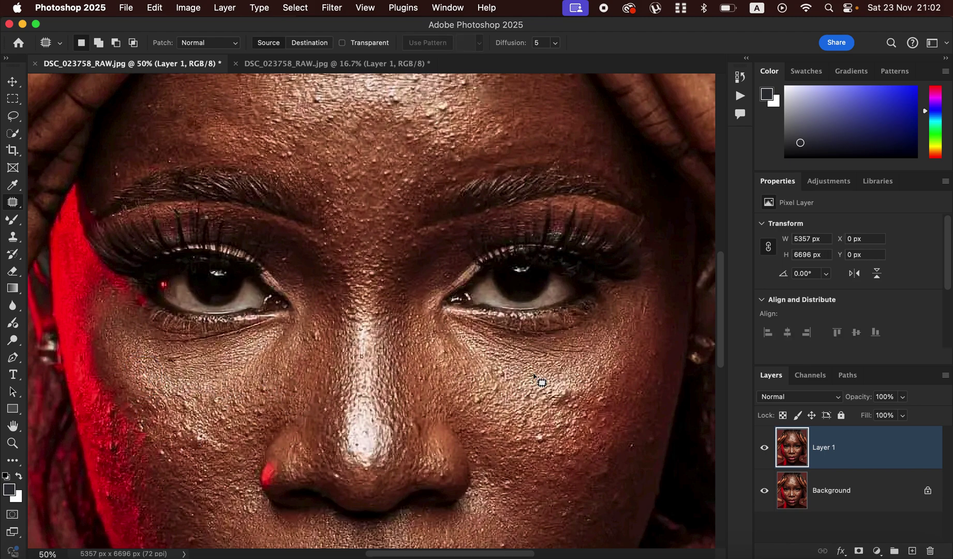
Patch the blemishes on the image's right cheek and beside the outer corner of that eye.
{"action": "mouse_move", "coordinate": [567, 391]}
{"action": "left_mouse_down"}
{"action": "mouse_move", "coordinate": [579, 388]}
{"action": "mouse_move", "coordinate": [573, 394]}
{"action": "left_mouse_up"}
{"action": "left_click_drag", "start_coordinate": [571, 389], "coordinate": [588, 365]}
{"action": "key", "text": "super+d"}
{"action": "left_click_drag", "start_coordinate": [642, 302], "coordinate": [643, 306]}
{"action": "left_click_drag", "start_coordinate": [645, 308], "coordinate": [649, 326]}
{"action": "key", "text": "super+d"}
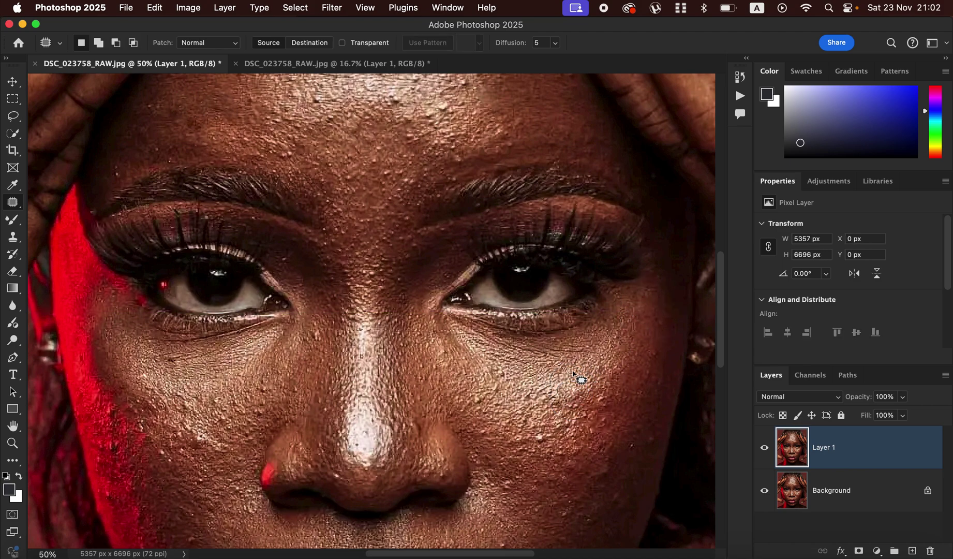
{"action": "mouse_move", "coordinate": [505, 378]}
{"action": "left_mouse_down"}
{"action": "mouse_move", "coordinate": [498, 373]}
{"action": "mouse_move", "coordinate": [519, 387]}
{"action": "mouse_move", "coordinate": [487, 402]}
{"action": "mouse_move", "coordinate": [482, 393]}
{"action": "left_mouse_up"}
{"action": "key", "text": "super+d"}
Patch more marks on the upper part of the image's left cheek and beside the bridge of the nose.
{"action": "key", "text": "super+d"}
{"action": "left_click_drag", "start_coordinate": [211, 389], "coordinate": [214, 377]}
{"action": "key", "text": "super+d"}
{"action": "left_click_drag", "start_coordinate": [170, 354], "coordinate": [187, 362]}
{"action": "key", "text": "super+d"}
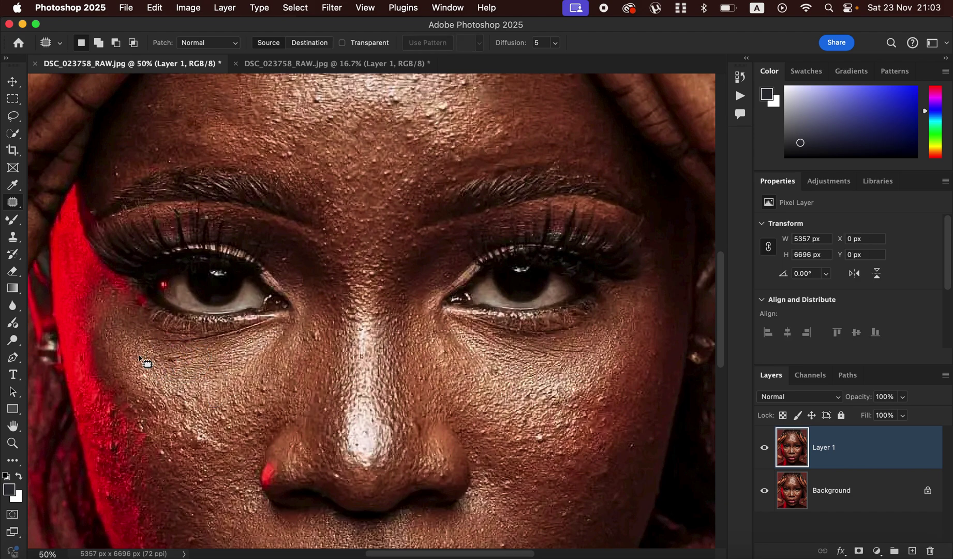
{"action": "mouse_move", "coordinate": [316, 328]}
{"action": "left_mouse_down"}
{"action": "mouse_move", "coordinate": [322, 342]}
{"action": "mouse_move", "coordinate": [304, 336]}
{"action": "mouse_move", "coordinate": [306, 351]}
{"action": "left_mouse_up"}
{"action": "key", "text": "super+d"}
Patch the remaining spots on the lower forehead, at its centre and above the image's right eyebrow.
{"action": "left_click_drag", "start_coordinate": [409, 136], "coordinate": [392, 134]}
{"action": "mouse_move", "coordinate": [513, 136]}
{"action": "left_mouse_down"}
{"action": "mouse_move", "coordinate": [524, 131]}
{"action": "mouse_move", "coordinate": [522, 116]}
{"action": "mouse_move", "coordinate": [527, 126]}
{"action": "mouse_move", "coordinate": [537, 119]}
{"action": "left_mouse_up"}
{"action": "left_click", "coordinate": [518, 125]}
{"action": "left_click", "coordinate": [487, 117]}
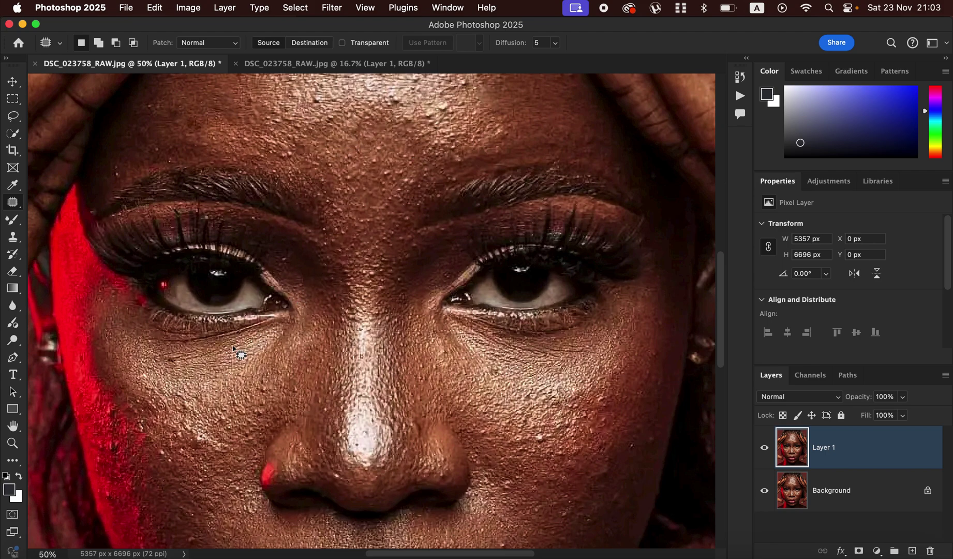
Patch a blemish at the outer edge of the image's left cheek and another near the side of the nose.
{"action": "left_click_drag", "start_coordinate": [117, 410], "coordinate": [107, 400]}
{"action": "left_click_drag", "start_coordinate": [111, 406], "coordinate": [107, 389]}
{"action": "key", "text": "super+d"}
{"action": "left_click_drag", "start_coordinate": [258, 379], "coordinate": [260, 376]}
{"action": "left_click_drag", "start_coordinate": [261, 379], "coordinate": [260, 362]}
{"action": "key", "text": "super+d"}
Toggle Layer 1's visibility to compare the patched skin with the original.
{"action": "left_click", "coordinate": [765, 450]}
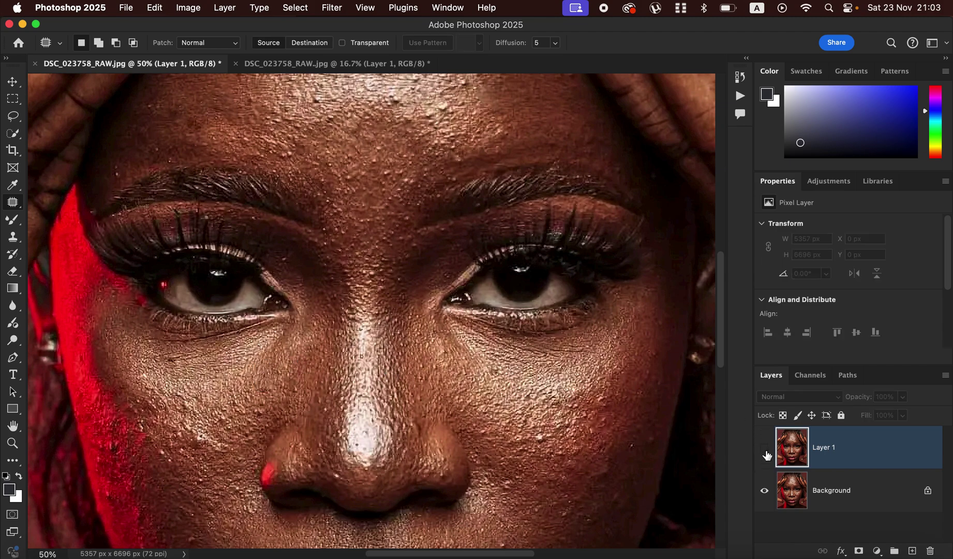
{"action": "left_click", "coordinate": [767, 450]}
{"action": "left_click", "coordinate": [769, 450]}
{"action": "left_click", "coordinate": [770, 451]}
{"action": "left_click", "coordinate": [771, 451]}
{"action": "left_click", "coordinate": [772, 455]}
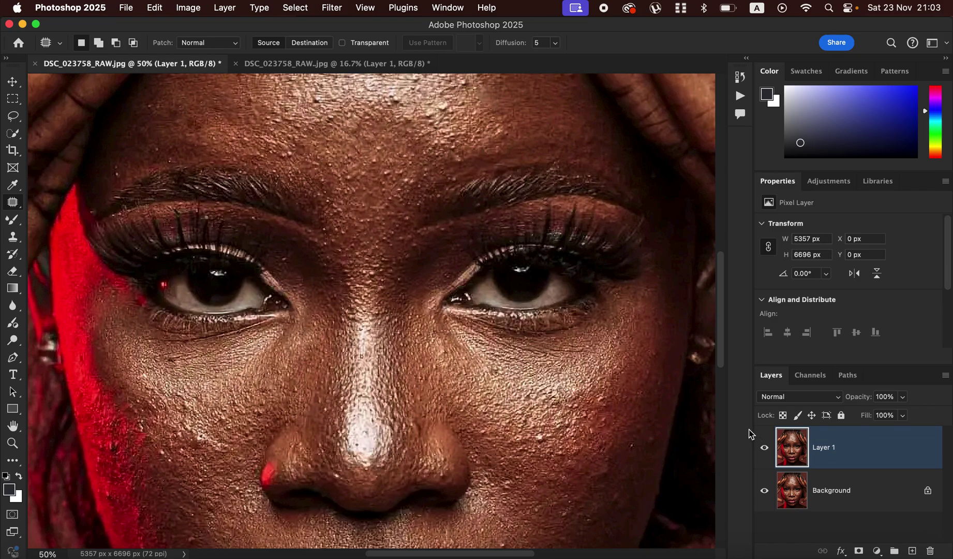
Switch to the other portrait document and toggle Layer 1 to compare its finished blemish cleanup with the Background.
{"action": "left_click", "coordinate": [359, 64]}
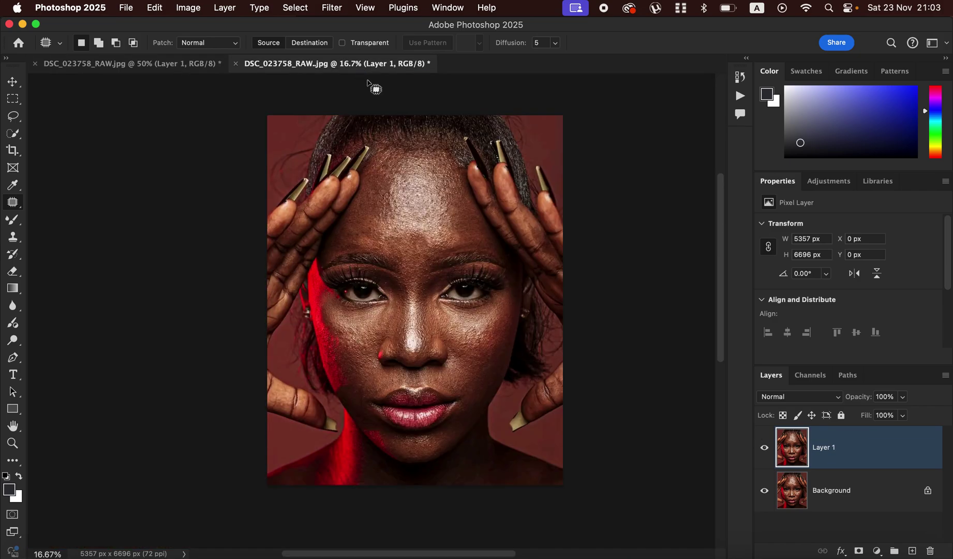
{"action": "left_click", "coordinate": [765, 455]}
{"action": "left_click", "coordinate": [767, 455]}
{"action": "left_click", "coordinate": [771, 455]}
{"action": "left_click", "coordinate": [771, 455]}
{"action": "left_click", "coordinate": [771, 455]}
{"action": "left_click", "coordinate": [772, 456]}
Duplicate Layer 1, and rename the original layer LOW and the copy HIGH.
{"action": "key", "text": "super+j"}
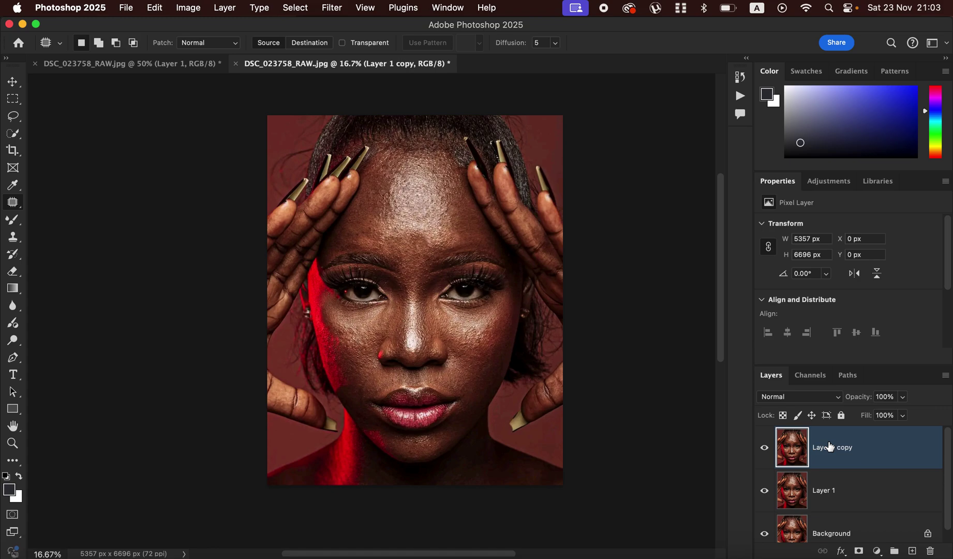
{"action": "double_click", "coordinate": [828, 489]}
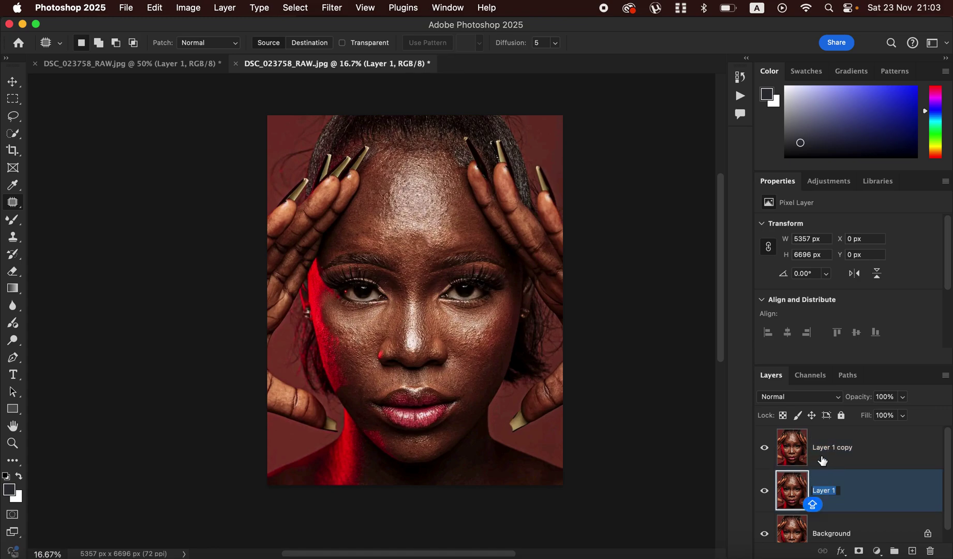
{"action": "type", "text": "LOW"}
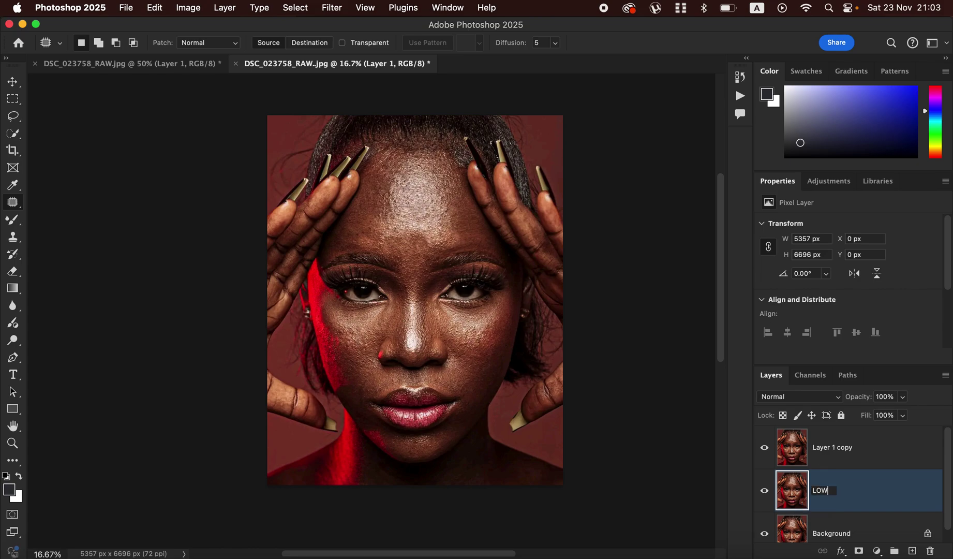
{"action": "key", "text": "Return"}
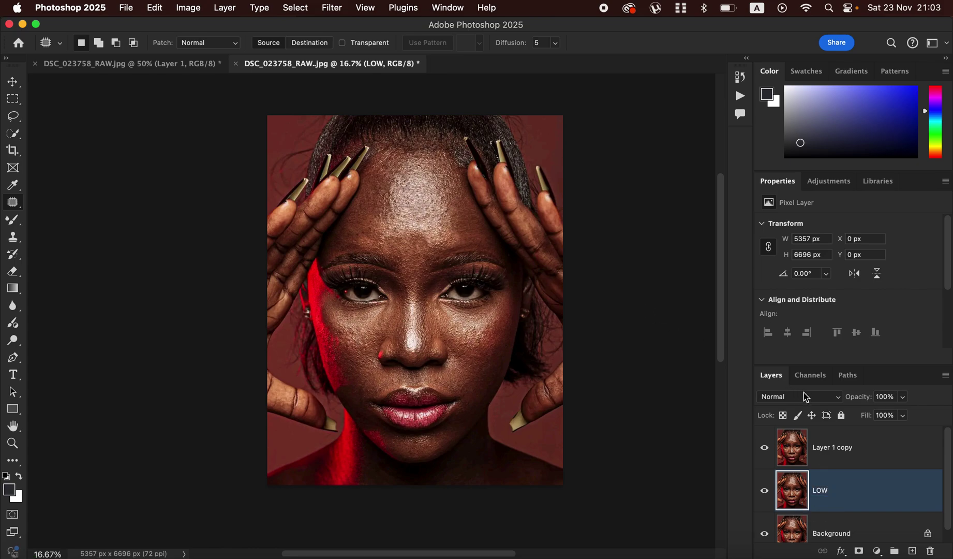
{"action": "double_click", "coordinate": [834, 451]}
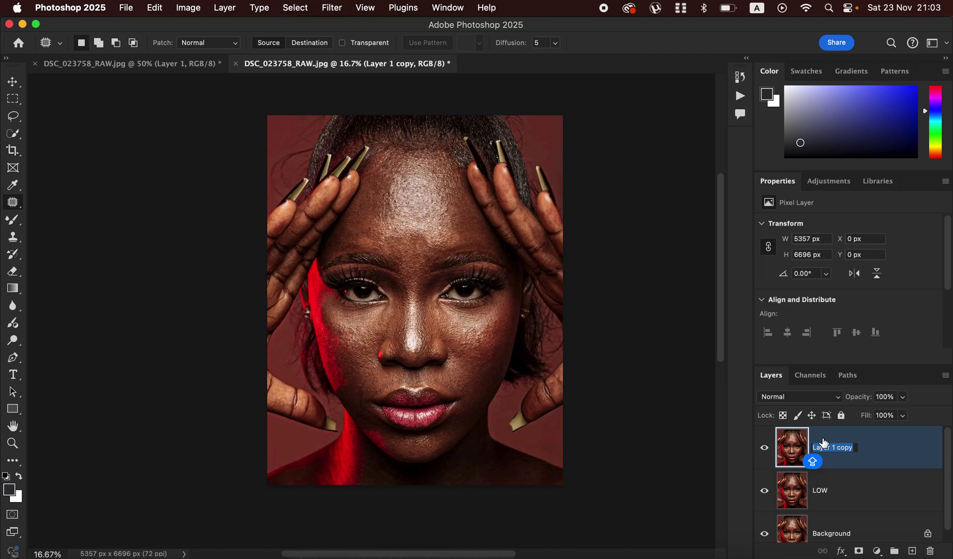
{"action": "type", "text": "HIGH"}
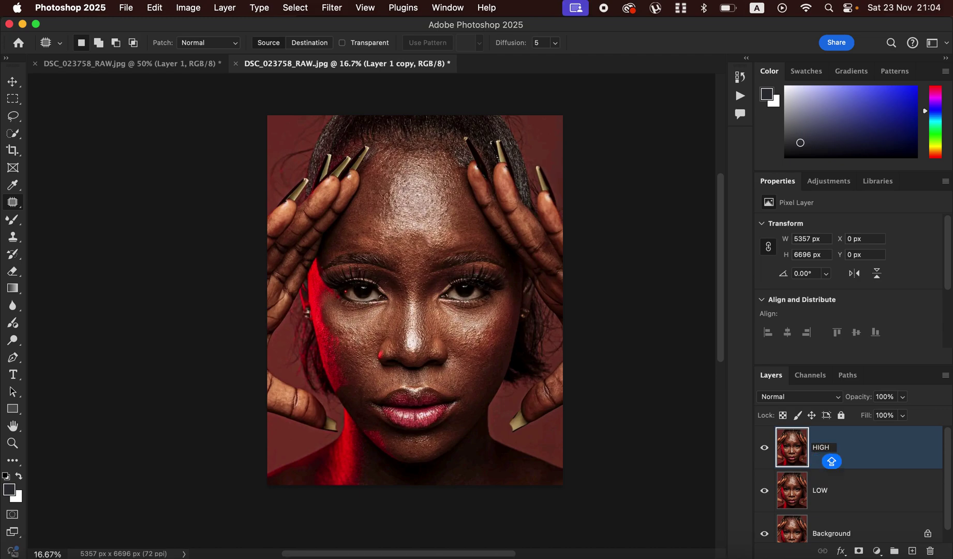
{"action": "key", "text": "Return"}
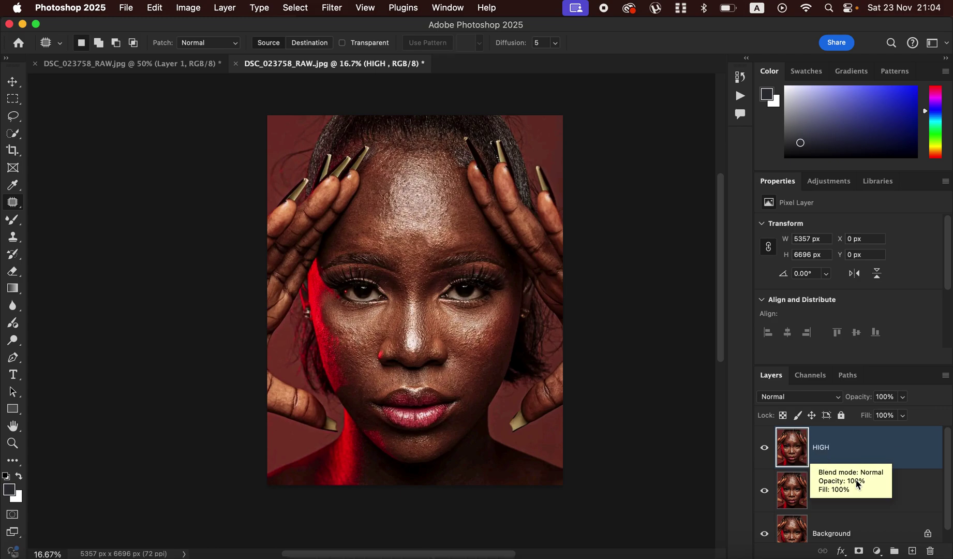
Hide the HIGH layer and apply a Gaussian Blur with a 12-pixel radius to the LOW layer.
{"action": "left_click", "coordinate": [855, 499]}
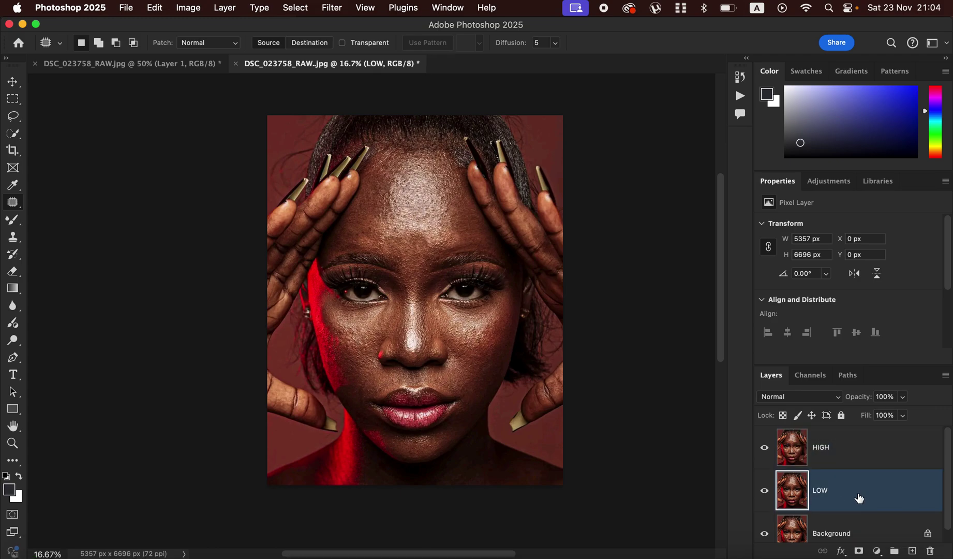
{"action": "left_click", "coordinate": [764, 450]}
{"action": "left_click", "coordinate": [334, 10]}
{"action": "mouse_move", "coordinate": [368, 210]}
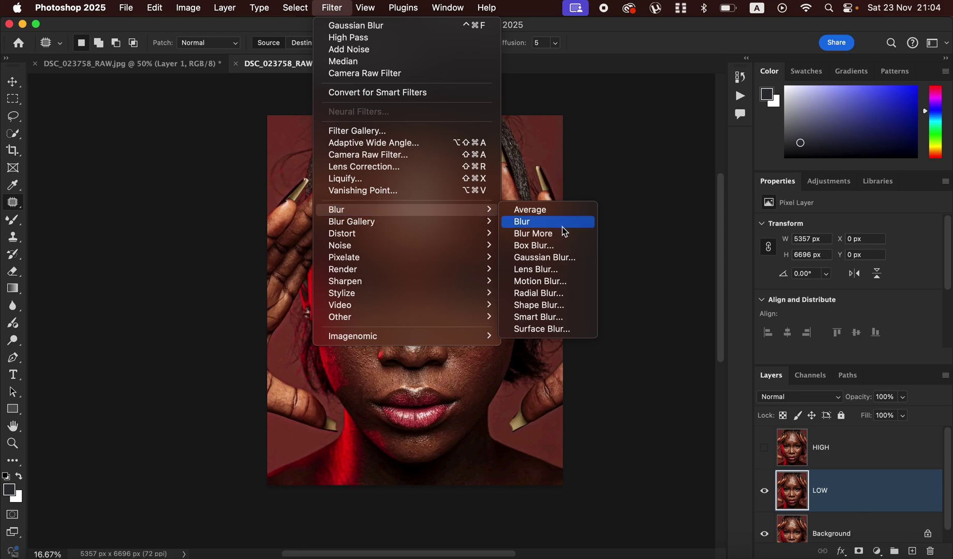
{"action": "left_click", "coordinate": [569, 257]}
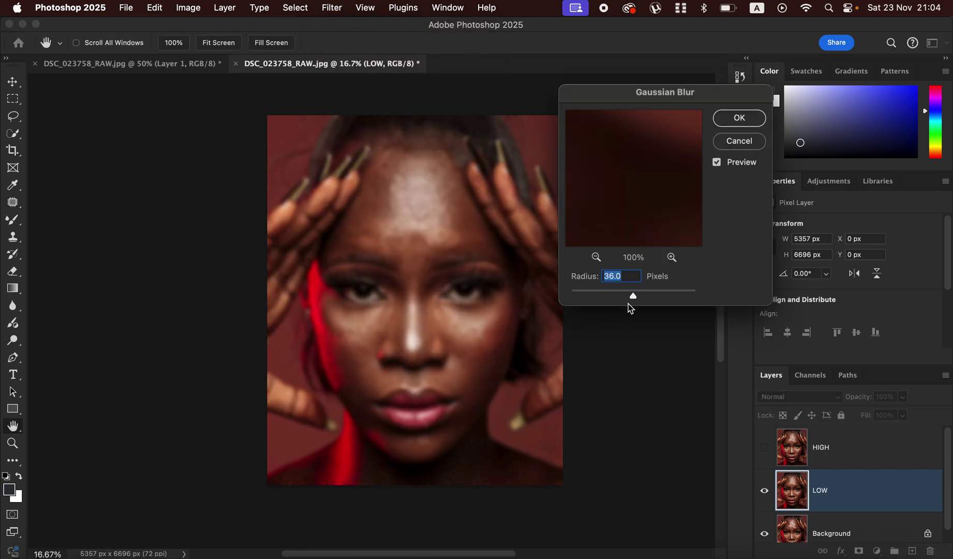
{"action": "left_click_drag", "start_coordinate": [634, 294], "coordinate": [554, 296]}
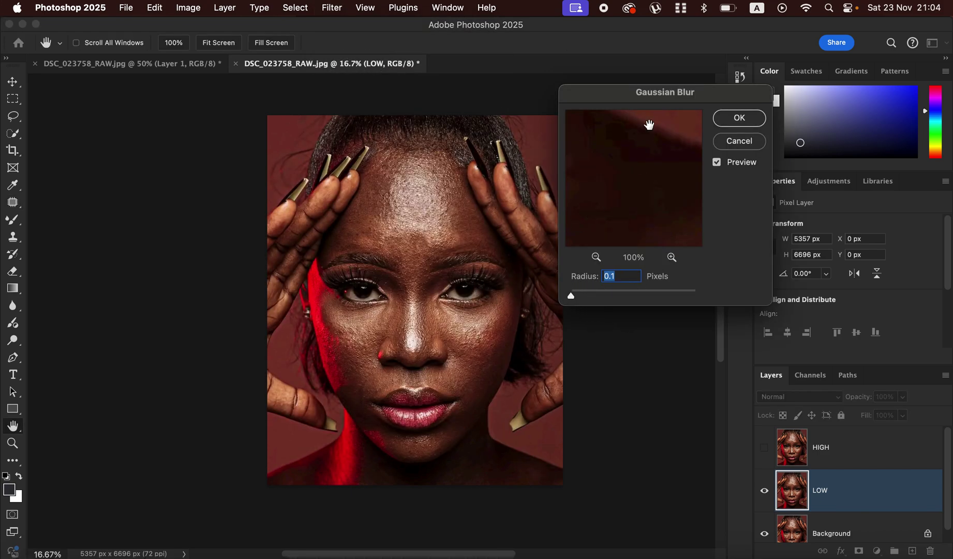
{"action": "left_click_drag", "start_coordinate": [654, 98], "coordinate": [661, 115]}
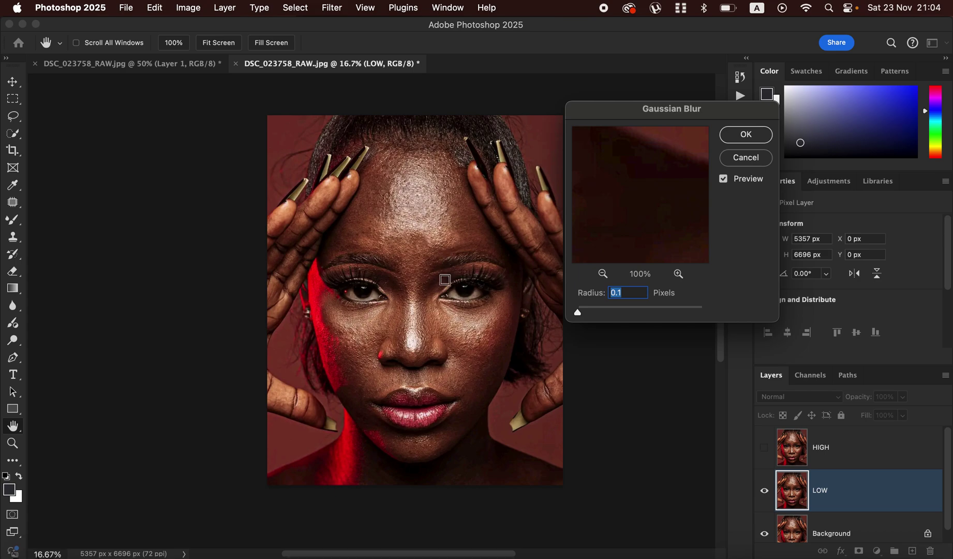
{"action": "left_click", "coordinate": [412, 287]}
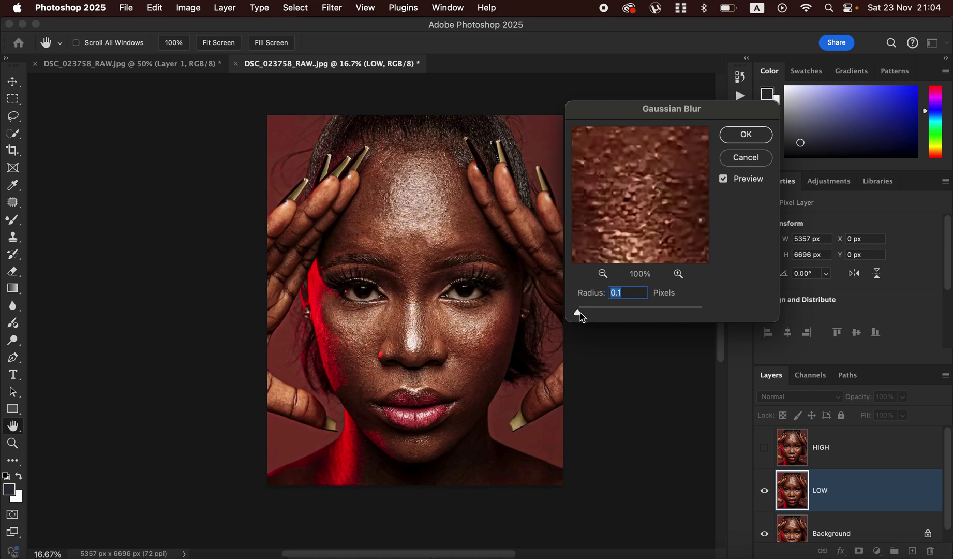
{"action": "left_click", "coordinate": [603, 274]}
{"action": "left_click", "coordinate": [603, 274]}
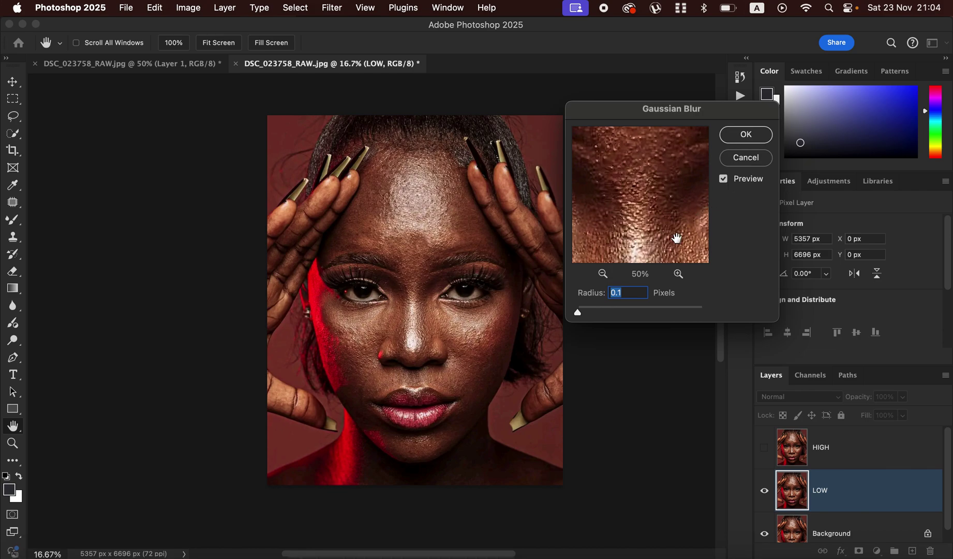
{"action": "left_click_drag", "start_coordinate": [579, 314], "coordinate": [629, 316]}
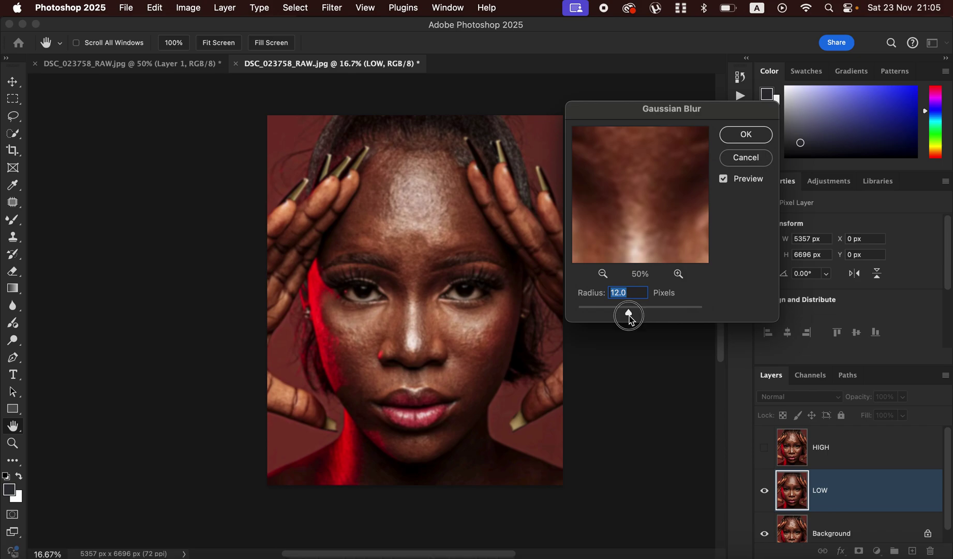
{"action": "left_click_drag", "start_coordinate": [637, 243], "coordinate": [640, 212]}
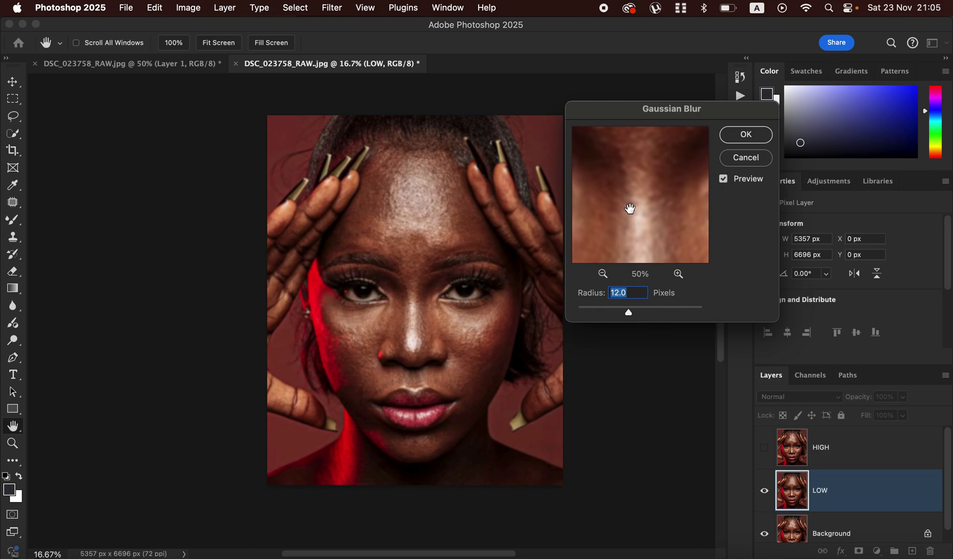
{"action": "left_click", "coordinate": [755, 136]}
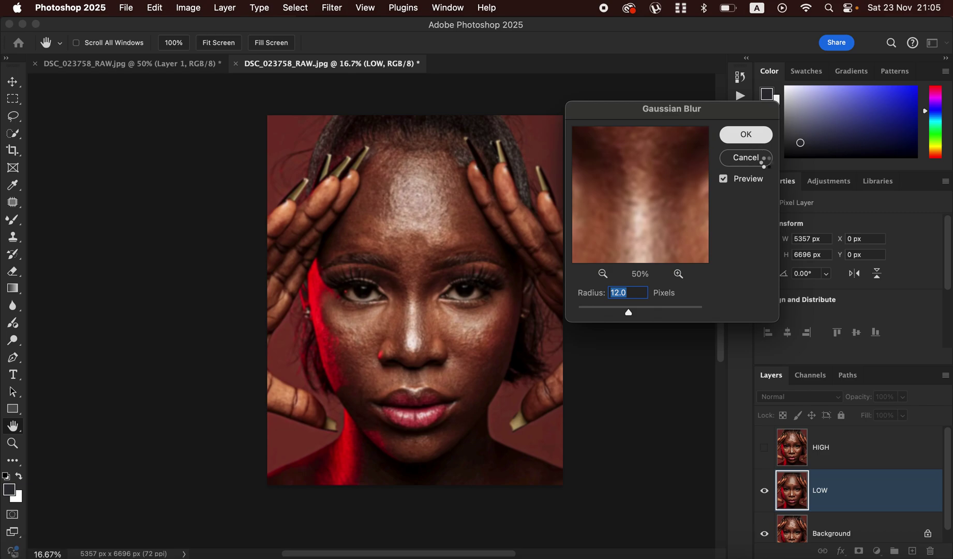
Show the HIGH layer and set up Apply Image on it with LOW as the source layer and Subtract blending.
{"action": "left_click", "coordinate": [858, 460]}
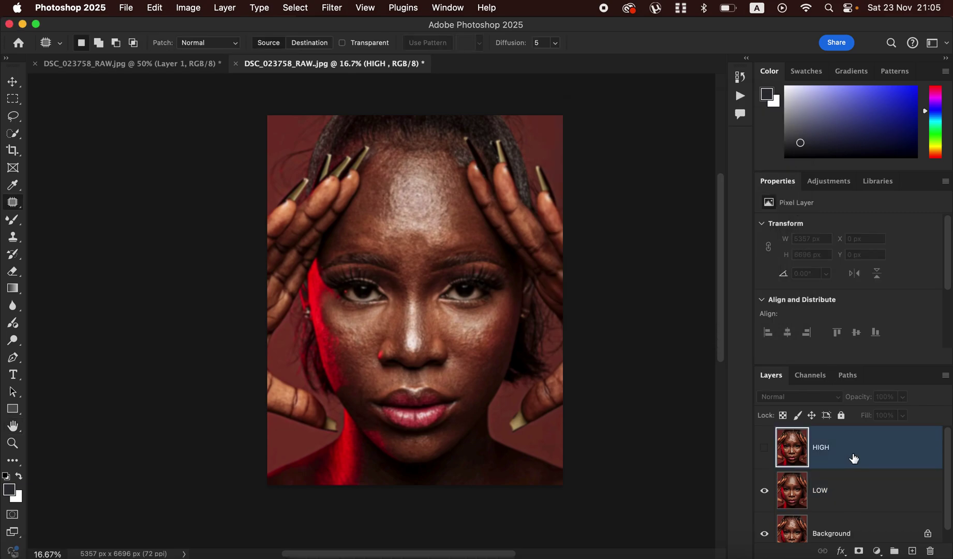
{"action": "left_click", "coordinate": [764, 447]}
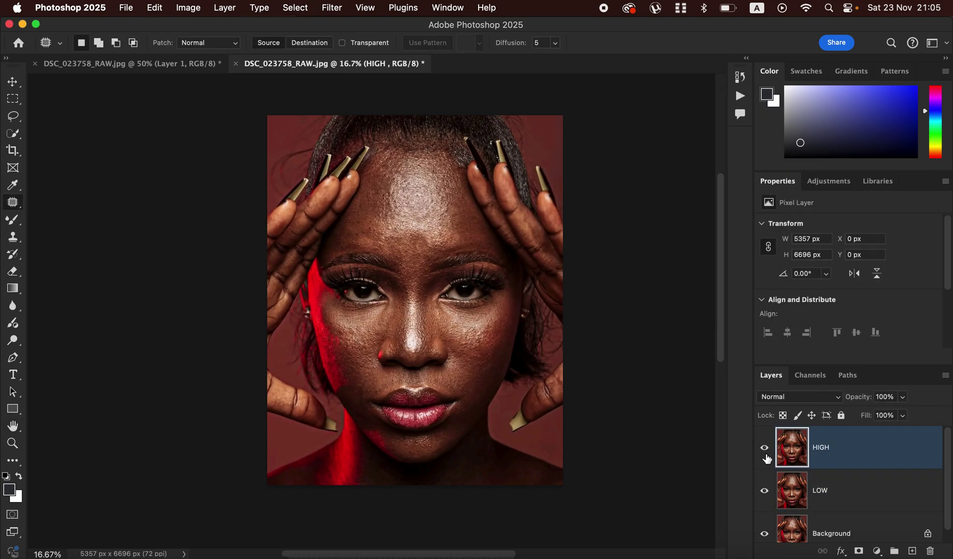
{"action": "left_click", "coordinate": [190, 8]}
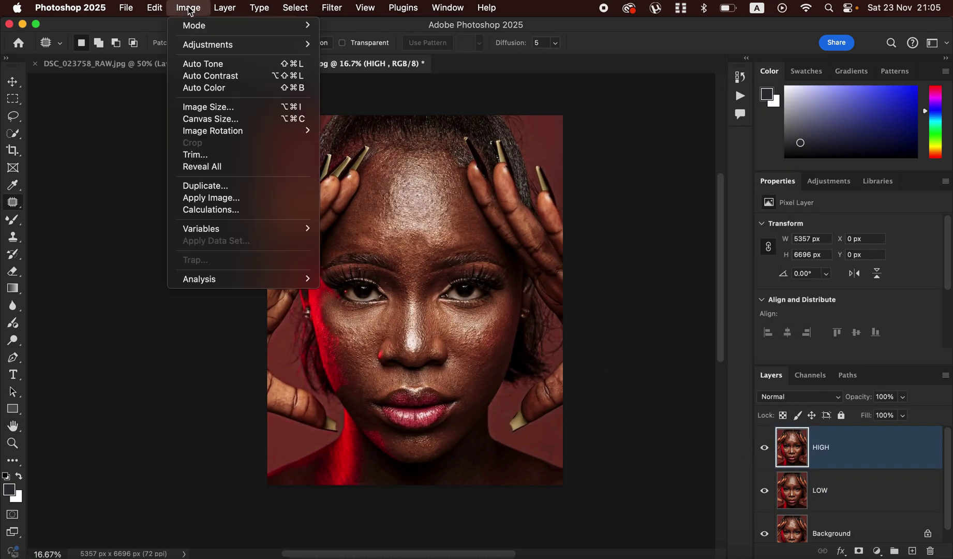
{"action": "left_click", "coordinate": [217, 198]}
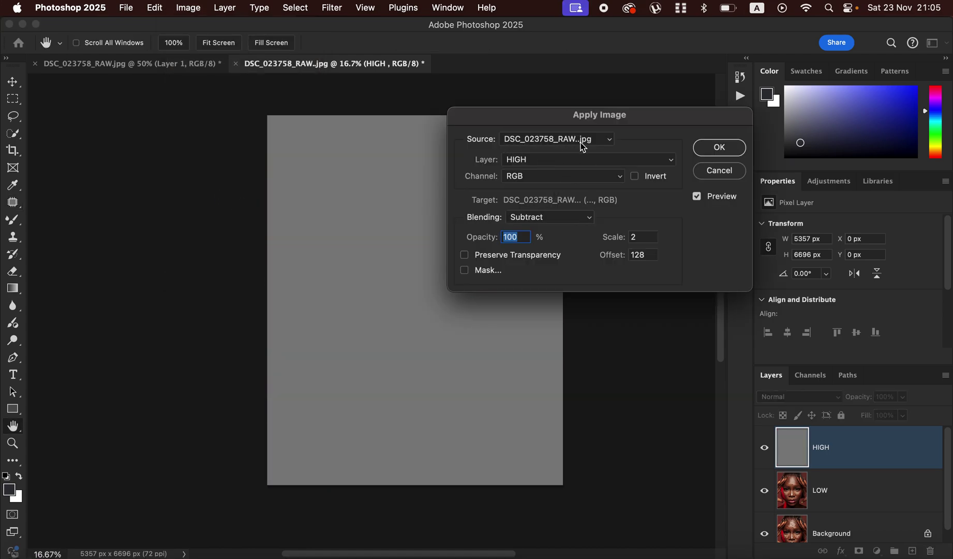
{"action": "left_click", "coordinate": [584, 161]}
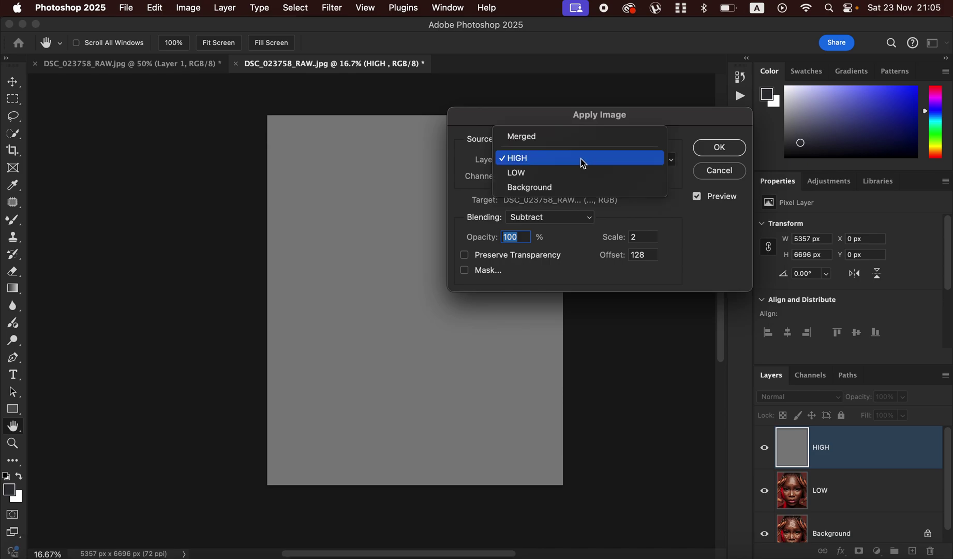
{"action": "left_click", "coordinate": [574, 174]}
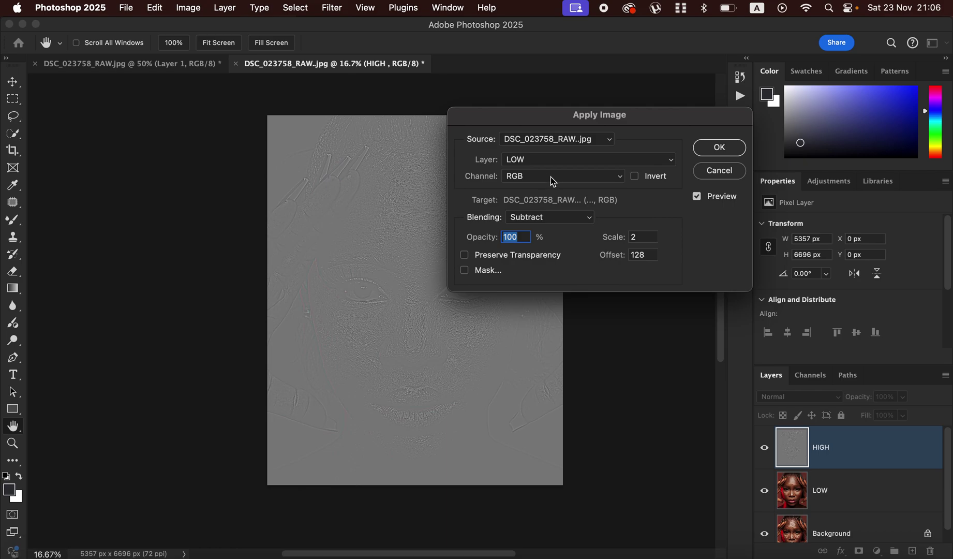
{"action": "left_click", "coordinate": [547, 219]}
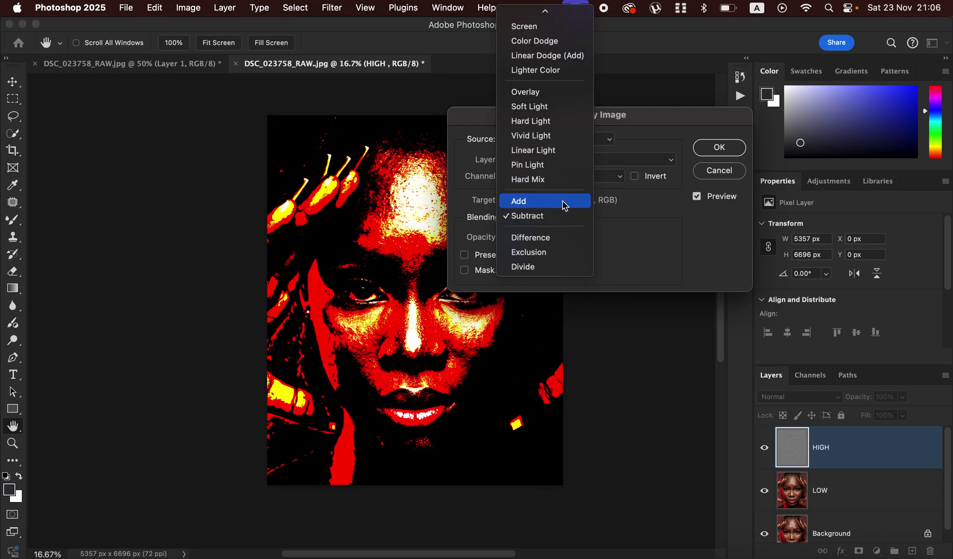
{"action": "left_click", "coordinate": [540, 217]}
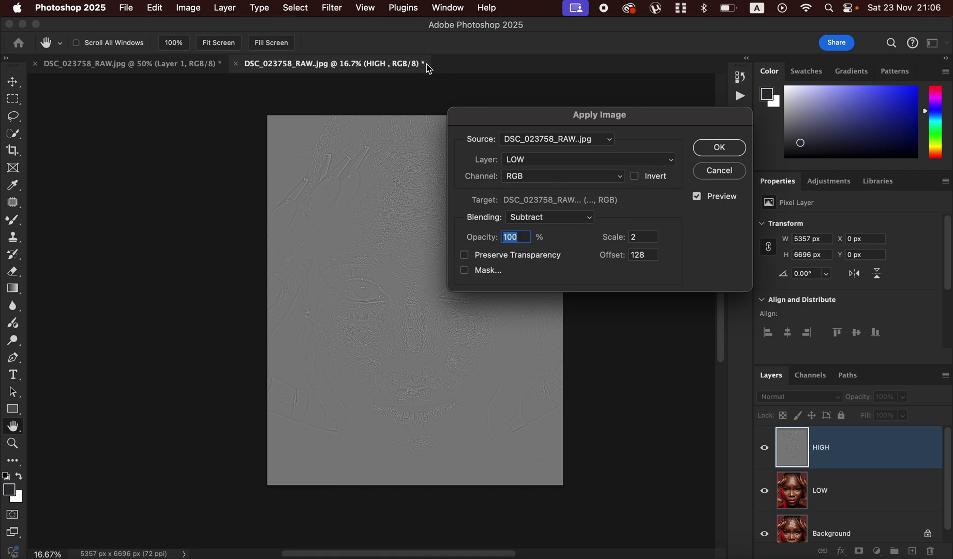
Try Add blending with the LOW source inverted in the Apply Image settings.
{"action": "left_click", "coordinate": [559, 218]}
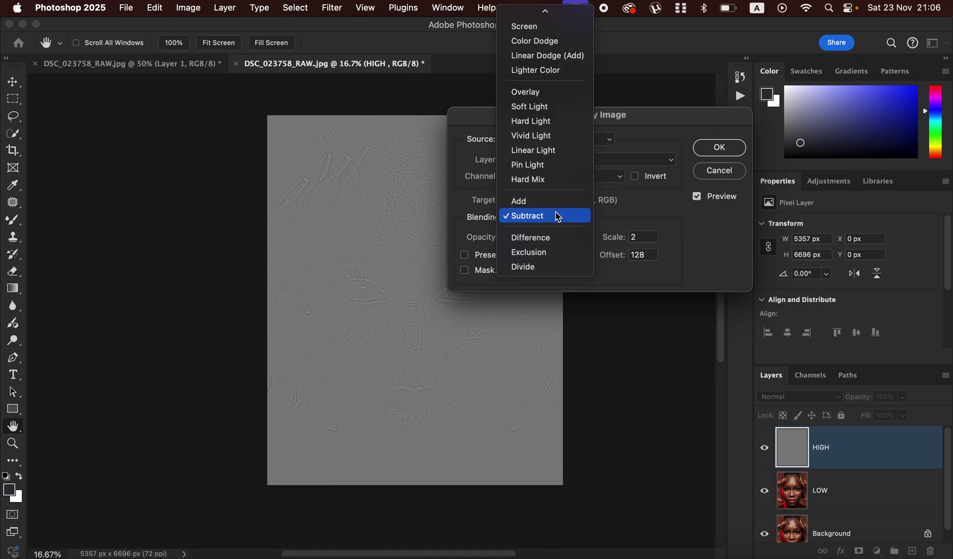
{"action": "left_click", "coordinate": [560, 219]}
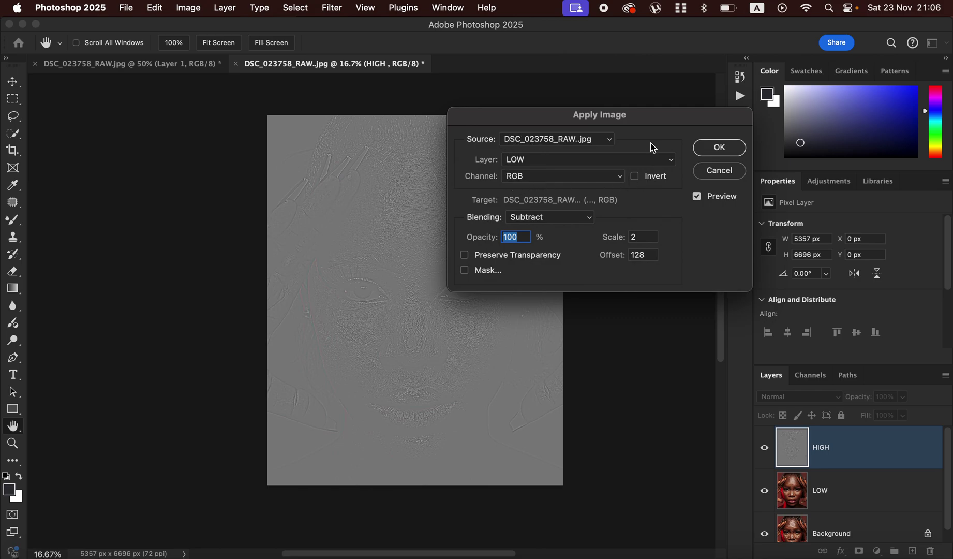
{"action": "left_click", "coordinate": [553, 219]}
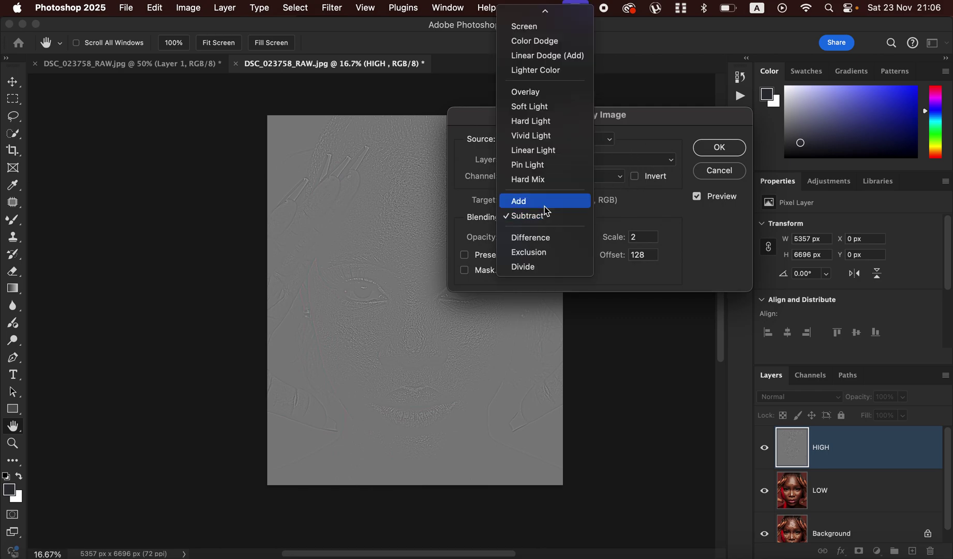
{"action": "left_click", "coordinate": [543, 202]}
{"action": "left_click", "coordinate": [635, 178]}
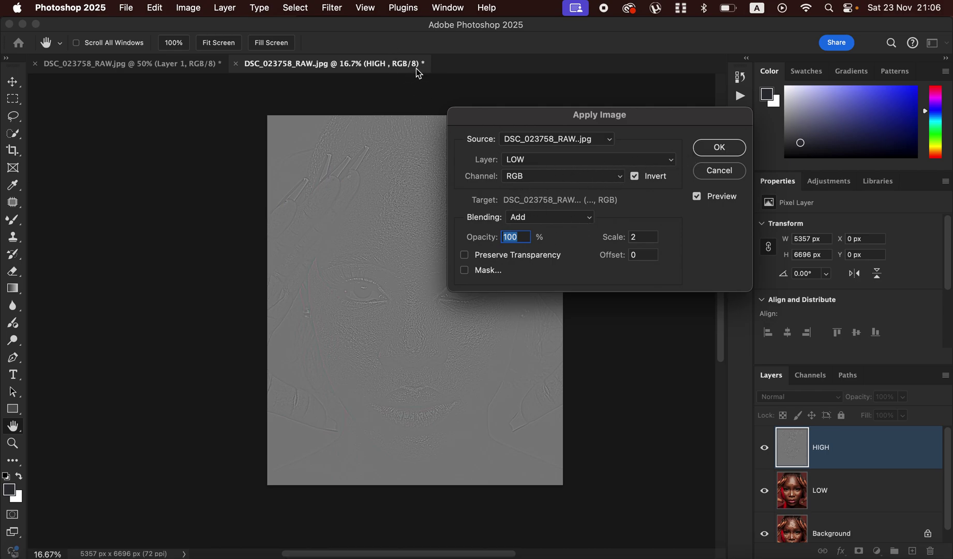
Set the Apply Image blending to Subtract with Invert off, and apply it to the HIGH layer.
{"action": "left_click", "coordinate": [569, 223]}
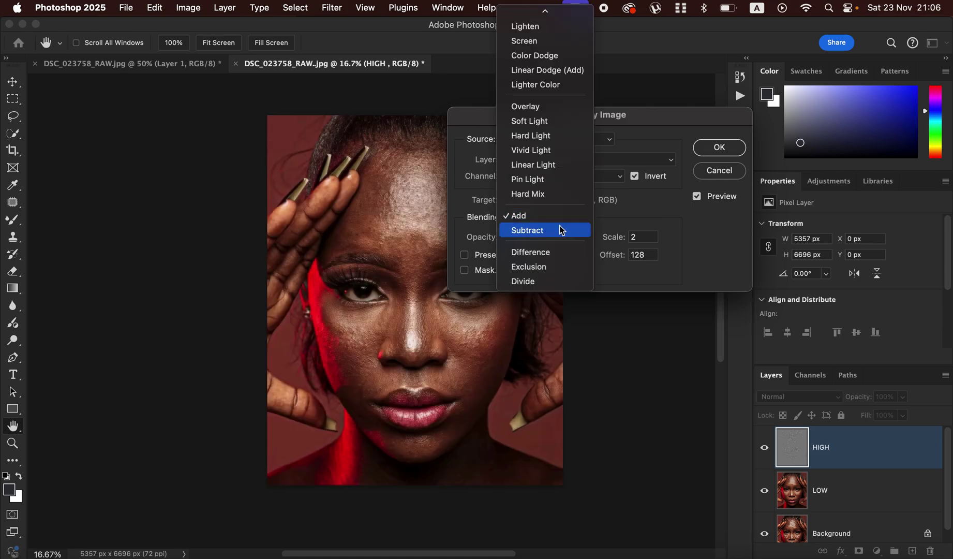
{"action": "left_click", "coordinate": [558, 228]}
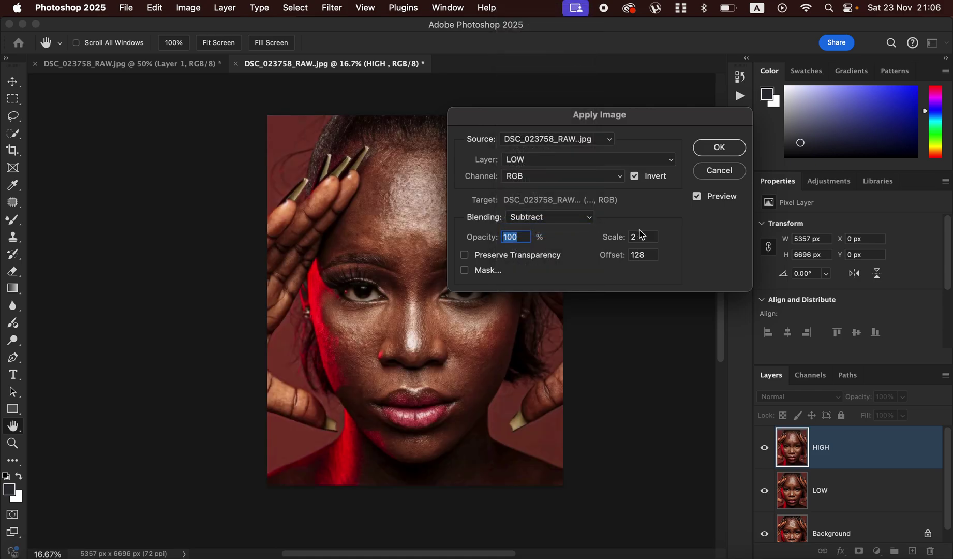
{"action": "left_click", "coordinate": [635, 176]}
{"action": "left_click", "coordinate": [719, 155]}
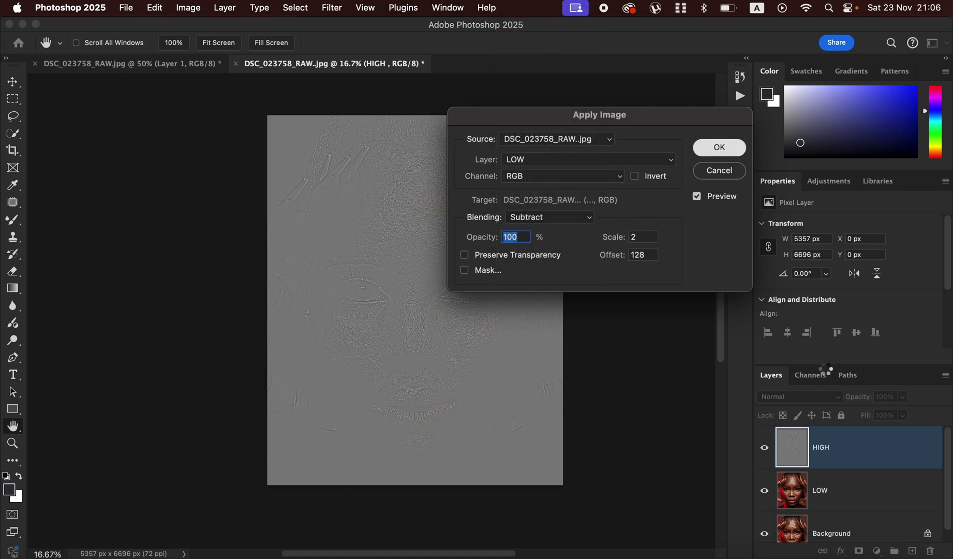
Set the HIGH layer's blend mode to Linear Light and group it with the LOW layer.
{"action": "left_click", "coordinate": [798, 402]}
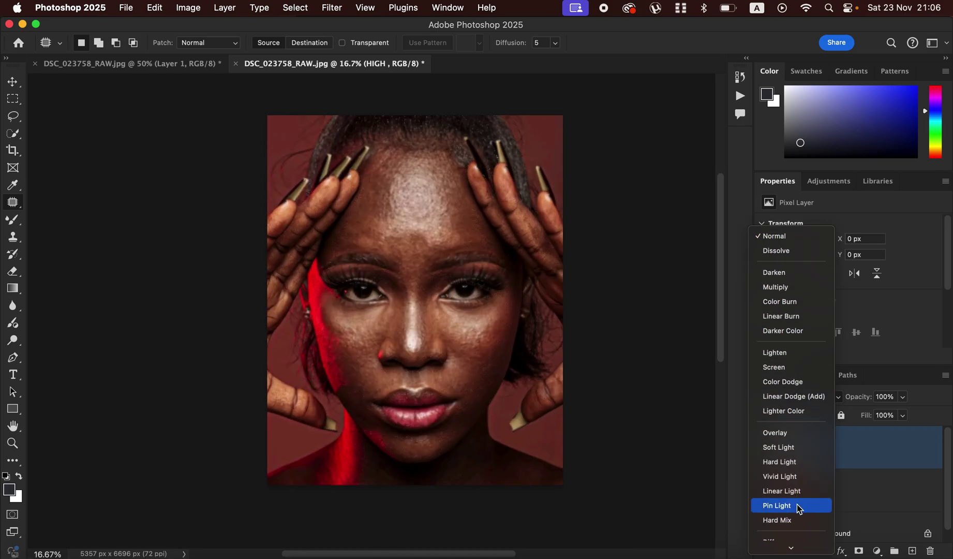
{"action": "left_click", "coordinate": [798, 491]}
{"action": "left_click", "coordinate": [859, 496], "text": "shift"}
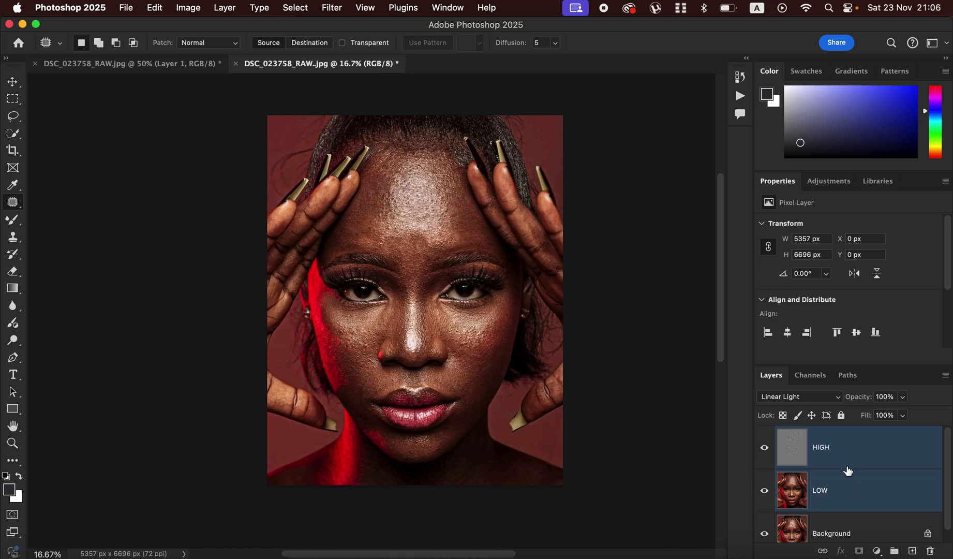
{"action": "key", "text": "super+g"}
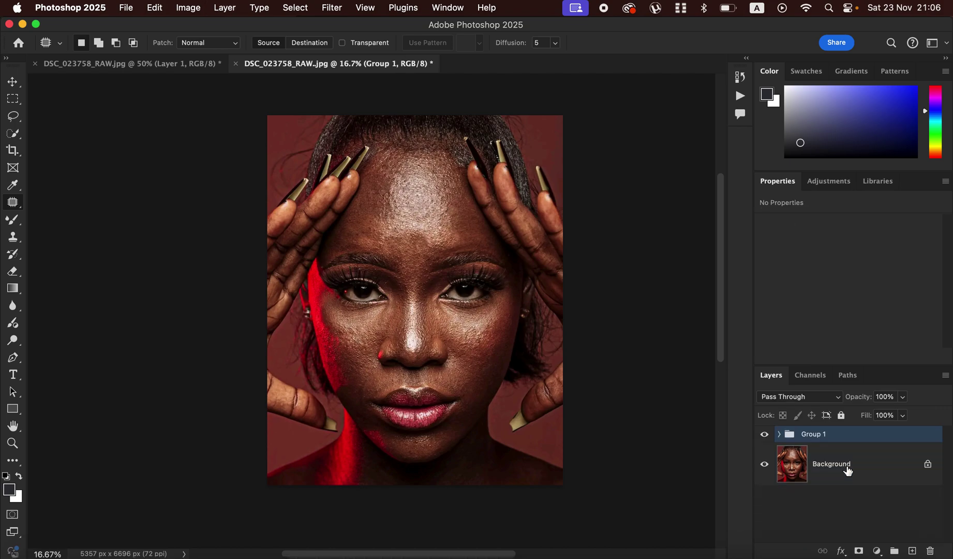
Expand the new group, hide the HIGH layer and make the LOW layer active.
{"action": "left_click", "coordinate": [779, 434]}
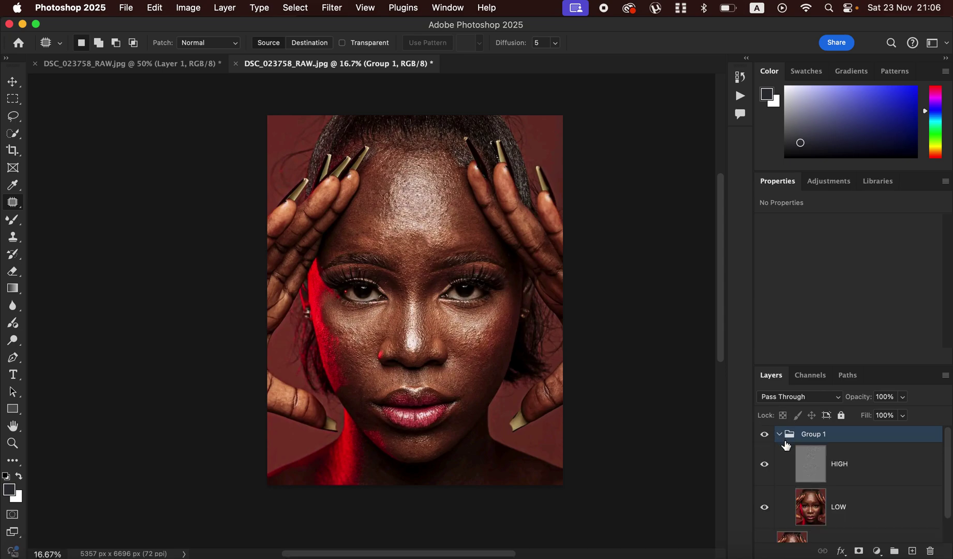
{"action": "left_click", "coordinate": [765, 464]}
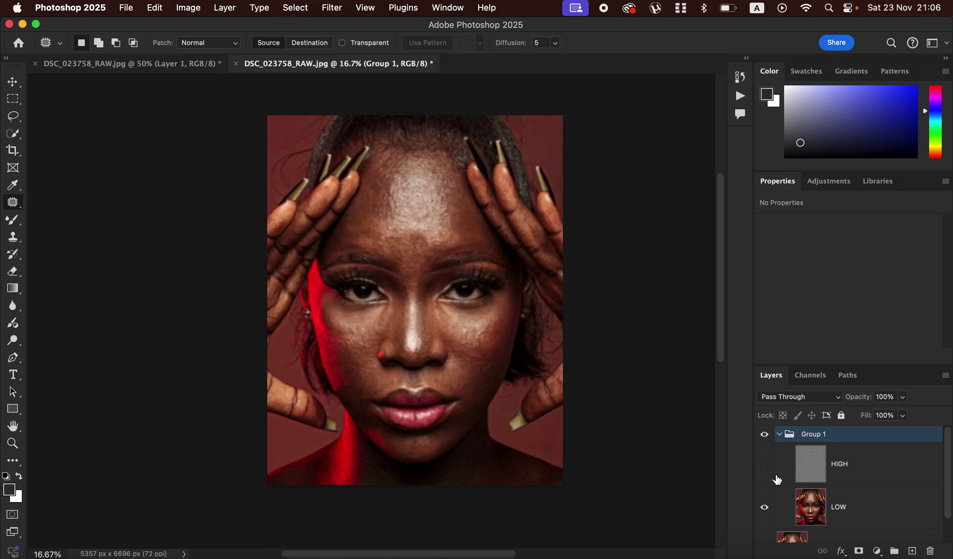
{"action": "left_click", "coordinate": [862, 514]}
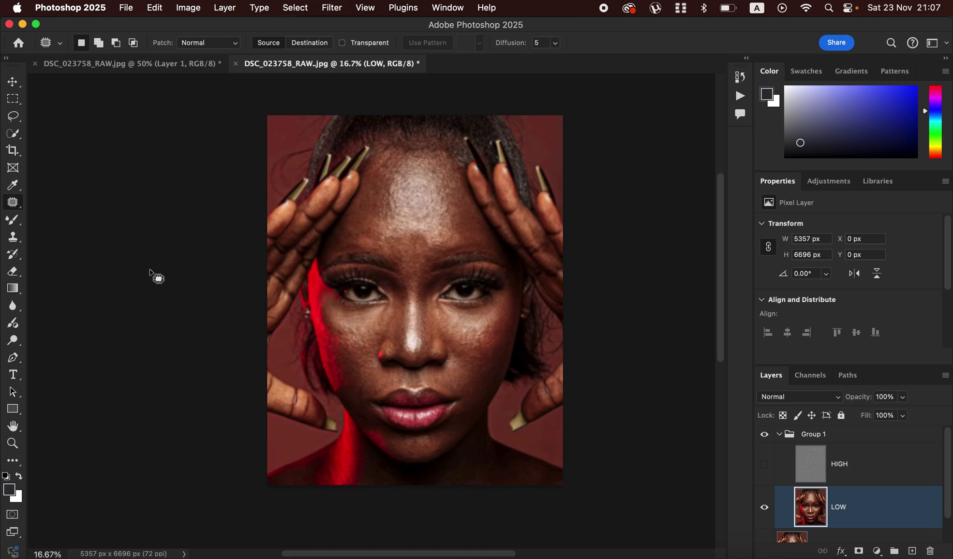
Activate the Mixer Brush tool, check its brush tip settings, and clean the brush.
{"action": "mouse_move", "coordinate": [13, 219]}
{"action": "left_mouse_down"}
{"action": "mouse_move", "coordinate": [76, 223]}
{"action": "mouse_move", "coordinate": [79, 255]}
{"action": "left_mouse_up"}
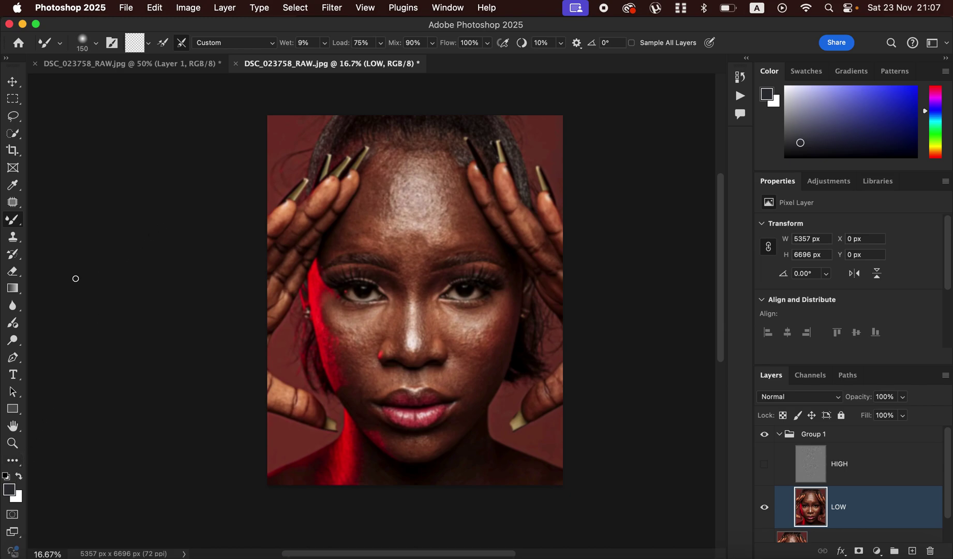
{"action": "left_click", "coordinate": [96, 44]}
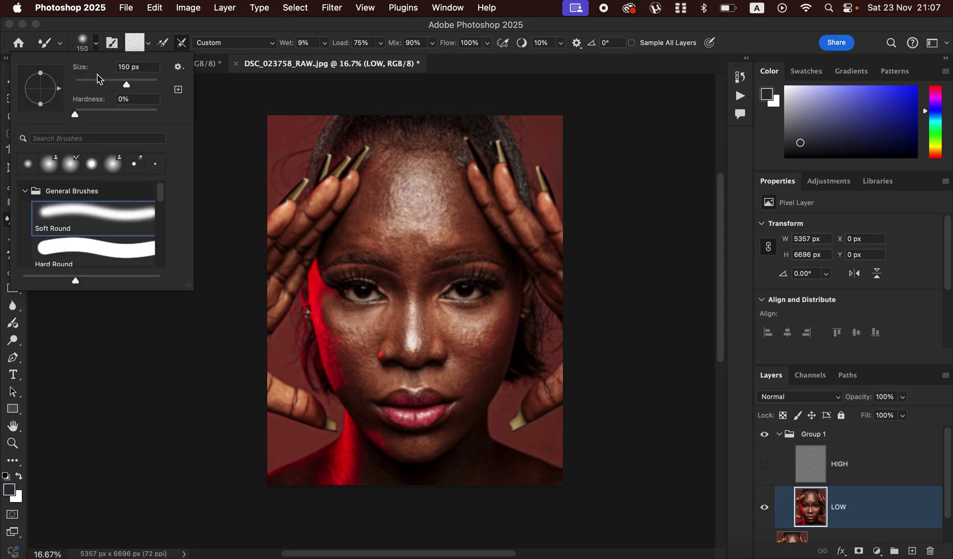
{"action": "left_click", "coordinate": [96, 44]}
{"action": "left_click", "coordinate": [149, 45]}
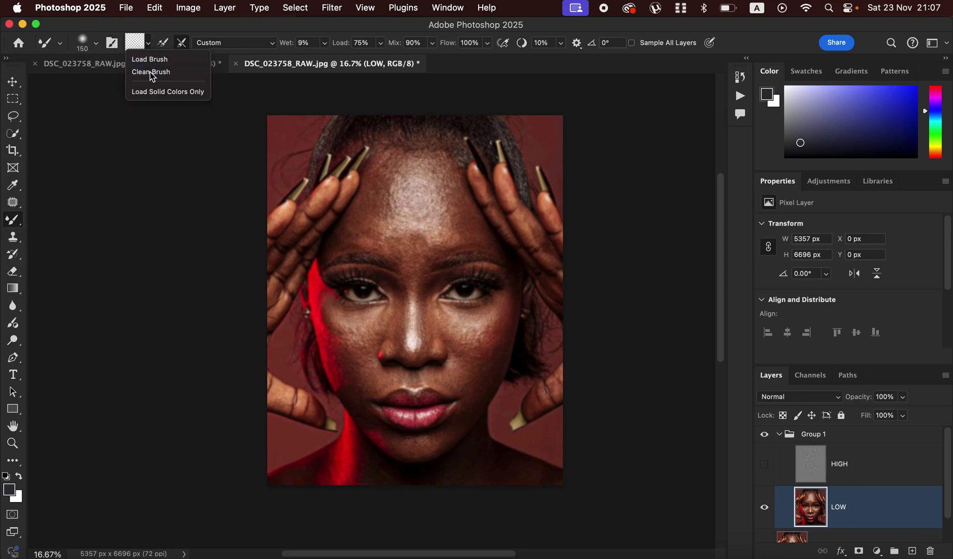
{"action": "left_click", "coordinate": [150, 75]}
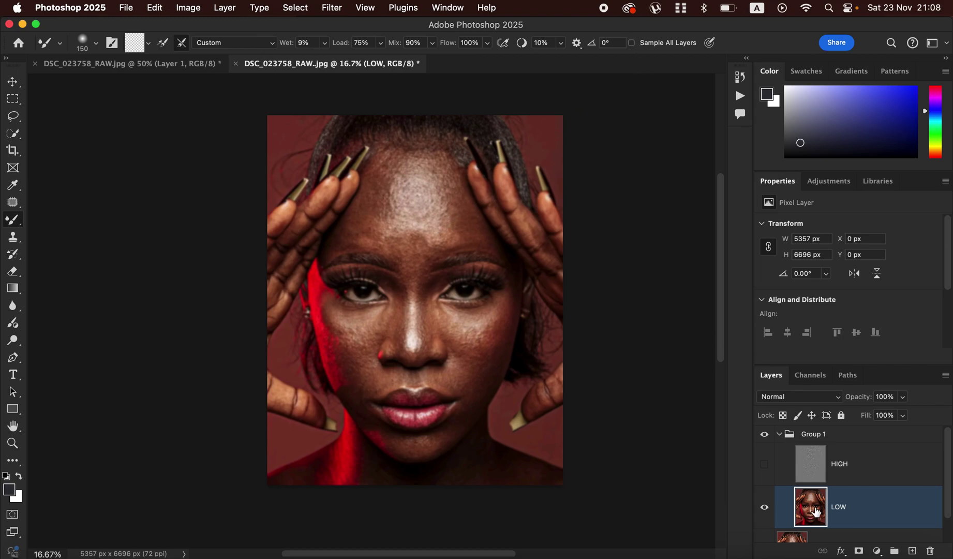
Enlarge the Mixer Brush to 700 px and smooth the forehead's tones and highlight on the LOW layer.
{"action": "key", "text": "bracketright"}
{"action": "key", "text": "bracketright"}
{"action": "key", "text": "bracketright"}
{"action": "key", "text": "bracketright"}
{"action": "key", "text": "bracketright"}
{"action": "key", "text": "bracketright"}
{"action": "mouse_move", "coordinate": [385, 212]}
{"action": "left_mouse_down"}
{"action": "mouse_move", "coordinate": [434, 160]}
{"action": "mouse_move", "coordinate": [440, 193]}
{"action": "mouse_move", "coordinate": [403, 201]}
{"action": "mouse_move", "coordinate": [382, 190]}
{"action": "mouse_move", "coordinate": [379, 210]}
{"action": "mouse_move", "coordinate": [398, 197]}
{"action": "mouse_move", "coordinate": [383, 197]}
{"action": "mouse_move", "coordinate": [384, 180]}
{"action": "mouse_move", "coordinate": [372, 216]}
{"action": "mouse_move", "coordinate": [395, 176]}
{"action": "mouse_move", "coordinate": [373, 224]}
{"action": "mouse_move", "coordinate": [401, 166]}
{"action": "mouse_move", "coordinate": [374, 214]}
{"action": "mouse_move", "coordinate": [384, 205]}
{"action": "mouse_move", "coordinate": [385, 179]}
{"action": "mouse_move", "coordinate": [373, 201]}
{"action": "mouse_move", "coordinate": [378, 182]}
{"action": "mouse_move", "coordinate": [370, 218]}
{"action": "mouse_move", "coordinate": [382, 174]}
{"action": "mouse_move", "coordinate": [379, 192]}
{"action": "mouse_move", "coordinate": [452, 192]}
{"action": "mouse_move", "coordinate": [445, 188]}
{"action": "mouse_move", "coordinate": [453, 211]}
{"action": "mouse_move", "coordinate": [444, 204]}
{"action": "mouse_move", "coordinate": [419, 222]}
{"action": "mouse_move", "coordinate": [425, 239]}
{"action": "mouse_move", "coordinate": [397, 233]}
{"action": "mouse_move", "coordinate": [376, 194]}
{"action": "mouse_move", "coordinate": [385, 170]}
{"action": "mouse_move", "coordinate": [358, 231]}
{"action": "mouse_move", "coordinate": [364, 218]}
{"action": "mouse_move", "coordinate": [388, 238]}
{"action": "mouse_move", "coordinate": [379, 196]}
{"action": "mouse_move", "coordinate": [394, 155]}
{"action": "left_mouse_up"}
{"action": "mouse_move", "coordinate": [452, 180]}
{"action": "left_mouse_down"}
{"action": "mouse_move", "coordinate": [442, 158]}
{"action": "mouse_move", "coordinate": [472, 192]}
{"action": "mouse_move", "coordinate": [457, 222]}
{"action": "mouse_move", "coordinate": [469, 220]}
{"action": "mouse_move", "coordinate": [461, 210]}
{"action": "mouse_move", "coordinate": [450, 226]}
{"action": "mouse_move", "coordinate": [440, 170]}
{"action": "mouse_move", "coordinate": [458, 222]}
{"action": "mouse_move", "coordinate": [468, 207]}
{"action": "mouse_move", "coordinate": [445, 234]}
{"action": "left_mouse_up"}
{"action": "mouse_move", "coordinate": [400, 192]}
{"action": "left_mouse_down"}
{"action": "mouse_move", "coordinate": [408, 225]}
{"action": "mouse_move", "coordinate": [410, 178]}
{"action": "mouse_move", "coordinate": [422, 212]}
{"action": "mouse_move", "coordinate": [417, 179]}
{"action": "mouse_move", "coordinate": [404, 218]}
{"action": "mouse_move", "coordinate": [411, 174]}
{"action": "mouse_move", "coordinate": [422, 198]}
{"action": "mouse_move", "coordinate": [416, 239]}
{"action": "mouse_move", "coordinate": [398, 208]}
{"action": "mouse_move", "coordinate": [409, 238]}
{"action": "left_mouse_up"}
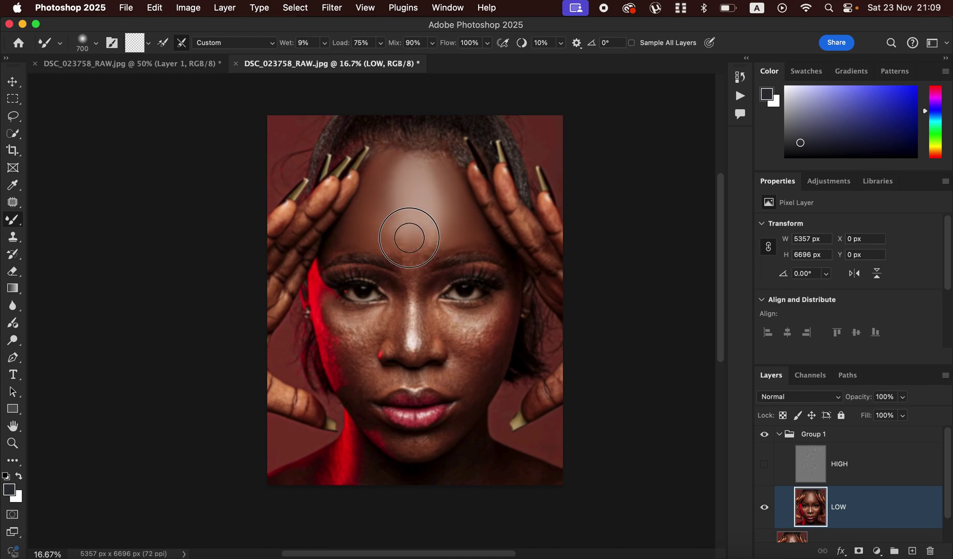
{"action": "mouse_move", "coordinate": [419, 183]}
{"action": "left_mouse_down"}
{"action": "mouse_move", "coordinate": [403, 161]}
{"action": "mouse_move", "coordinate": [398, 212]}
{"action": "left_mouse_up"}
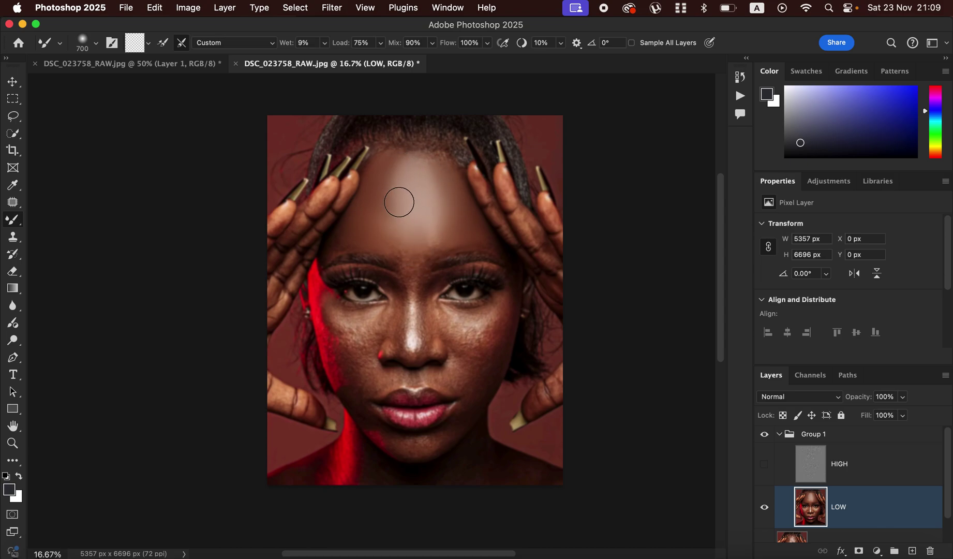
{"action": "mouse_move", "coordinate": [393, 223]}
{"action": "left_mouse_down"}
{"action": "mouse_move", "coordinate": [391, 186]}
{"action": "mouse_move", "coordinate": [387, 231]}
{"action": "mouse_move", "coordinate": [435, 189]}
{"action": "mouse_move", "coordinate": [438, 201]}
{"action": "mouse_move", "coordinate": [437, 186]}
{"action": "mouse_move", "coordinate": [433, 242]}
{"action": "mouse_move", "coordinate": [433, 164]}
{"action": "mouse_move", "coordinate": [394, 161]}
{"action": "mouse_move", "coordinate": [384, 171]}
{"action": "mouse_move", "coordinate": [396, 238]}
{"action": "mouse_move", "coordinate": [410, 259]}
{"action": "mouse_move", "coordinate": [427, 235]}
{"action": "mouse_move", "coordinate": [447, 237]}
{"action": "mouse_move", "coordinate": [449, 210]}
{"action": "mouse_move", "coordinate": [451, 217]}
{"action": "mouse_move", "coordinate": [368, 224]}
{"action": "mouse_move", "coordinate": [345, 240]}
{"action": "mouse_move", "coordinate": [443, 241]}
{"action": "mouse_move", "coordinate": [451, 210]}
{"action": "mouse_move", "coordinate": [447, 200]}
{"action": "mouse_move", "coordinate": [445, 213]}
{"action": "mouse_move", "coordinate": [442, 181]}
{"action": "mouse_move", "coordinate": [443, 225]}
{"action": "mouse_move", "coordinate": [425, 252]}
{"action": "mouse_move", "coordinate": [372, 236]}
{"action": "mouse_move", "coordinate": [336, 251]}
{"action": "mouse_move", "coordinate": [443, 205]}
{"action": "mouse_move", "coordinate": [436, 190]}
{"action": "mouse_move", "coordinate": [443, 223]}
{"action": "mouse_move", "coordinate": [440, 188]}
{"action": "mouse_move", "coordinate": [424, 170]}
{"action": "mouse_move", "coordinate": [421, 195]}
{"action": "mouse_move", "coordinate": [437, 217]}
{"action": "mouse_move", "coordinate": [515, 264]}
{"action": "mouse_move", "coordinate": [511, 304]}
{"action": "mouse_move", "coordinate": [497, 315]}
{"action": "mouse_move", "coordinate": [483, 279]}
{"action": "mouse_move", "coordinate": [452, 272]}
{"action": "mouse_move", "coordinate": [459, 320]}
{"action": "mouse_move", "coordinate": [471, 300]}
{"action": "left_mouse_up"}
Set the Mixer Brush size to 400 px for blending the smaller skin areas around the eyes.
{"action": "key", "text": "]"}
{"action": "key", "text": "]"}
{"action": "key", "text": "]"}
{"action": "key", "text": "]"}
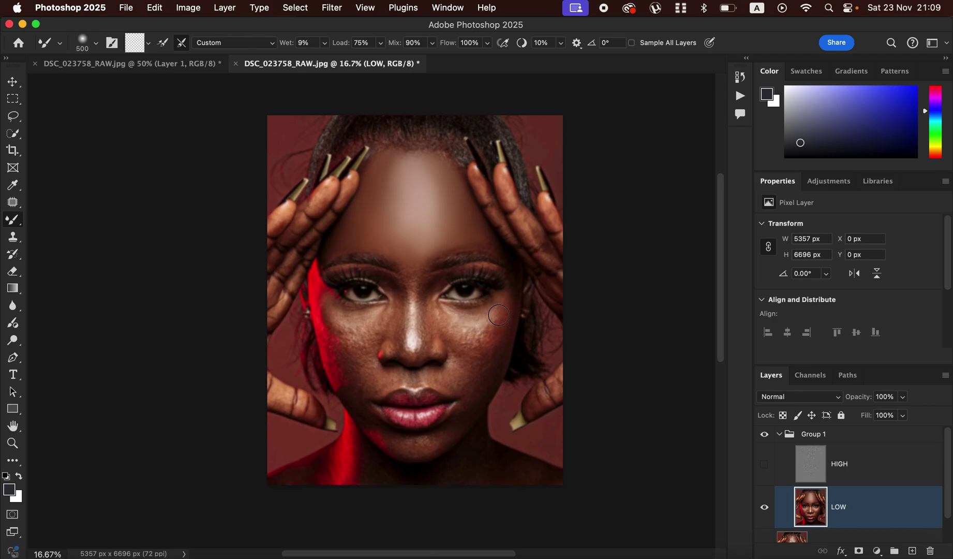
Smooth the skin tones on both cheeks and along the nose bridge with the 400 px Mixer Brush on the LOW layer.
{"action": "mouse_move", "coordinate": [488, 335]}
{"action": "left_mouse_down"}
{"action": "mouse_move", "coordinate": [463, 326]}
{"action": "mouse_move", "coordinate": [468, 314]}
{"action": "mouse_move", "coordinate": [451, 319]}
{"action": "mouse_move", "coordinate": [507, 319]}
{"action": "mouse_move", "coordinate": [491, 346]}
{"action": "mouse_move", "coordinate": [498, 320]}
{"action": "mouse_move", "coordinate": [492, 339]}
{"action": "mouse_move", "coordinate": [451, 354]}
{"action": "left_mouse_up"}
{"action": "mouse_move", "coordinate": [343, 323]}
{"action": "left_mouse_down"}
{"action": "mouse_move", "coordinate": [350, 306]}
{"action": "mouse_move", "coordinate": [365, 318]}
{"action": "mouse_move", "coordinate": [347, 313]}
{"action": "mouse_move", "coordinate": [345, 323]}
{"action": "mouse_move", "coordinate": [357, 315]}
{"action": "mouse_move", "coordinate": [341, 334]}
{"action": "mouse_move", "coordinate": [334, 326]}
{"action": "mouse_move", "coordinate": [354, 357]}
{"action": "mouse_move", "coordinate": [337, 324]}
{"action": "mouse_move", "coordinate": [351, 344]}
{"action": "mouse_move", "coordinate": [373, 336]}
{"action": "left_mouse_up"}
{"action": "left_click_drag", "start_coordinate": [483, 347], "coordinate": [497, 315]}
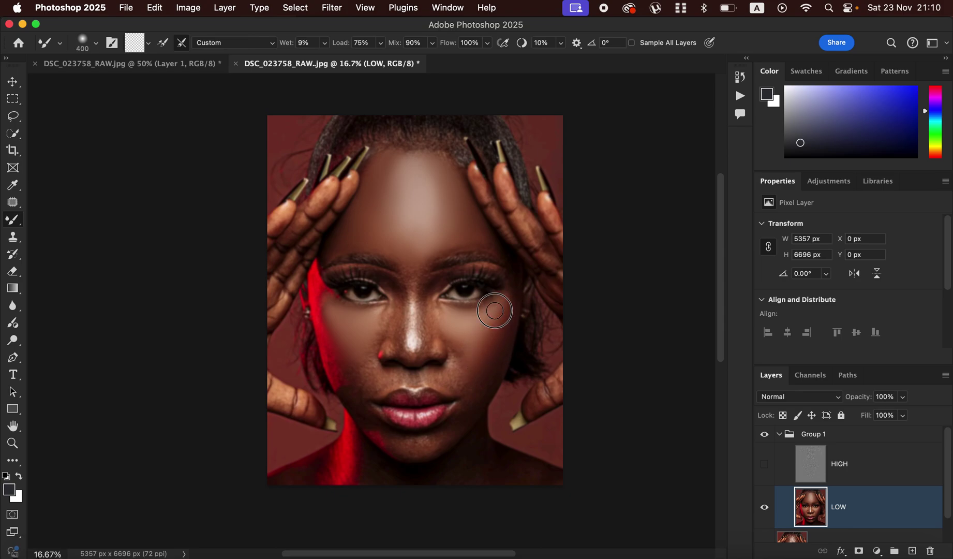
{"action": "mouse_move", "coordinate": [414, 272]}
{"action": "left_mouse_down"}
{"action": "mouse_move", "coordinate": [413, 293]}
{"action": "mouse_move", "coordinate": [400, 291]}
{"action": "mouse_move", "coordinate": [400, 342]}
{"action": "mouse_move", "coordinate": [398, 293]}
{"action": "mouse_move", "coordinate": [422, 315]}
{"action": "mouse_move", "coordinate": [424, 304]}
{"action": "mouse_move", "coordinate": [425, 337]}
{"action": "mouse_move", "coordinate": [412, 287]}
{"action": "mouse_move", "coordinate": [414, 339]}
{"action": "mouse_move", "coordinate": [407, 272]}
{"action": "mouse_move", "coordinate": [417, 311]}
{"action": "left_mouse_up"}
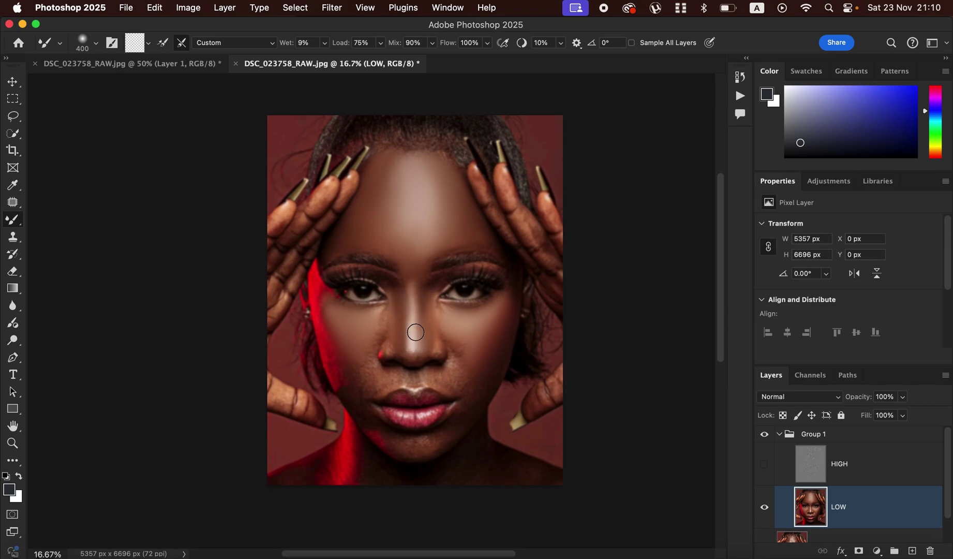
Undo the last Mixer Brush strokes on the nose.
{"action": "key", "text": "super+z"}
{"action": "key", "text": "super+z"}
{"action": "key", "text": "super+z"}
{"action": "key", "text": "super+z"}
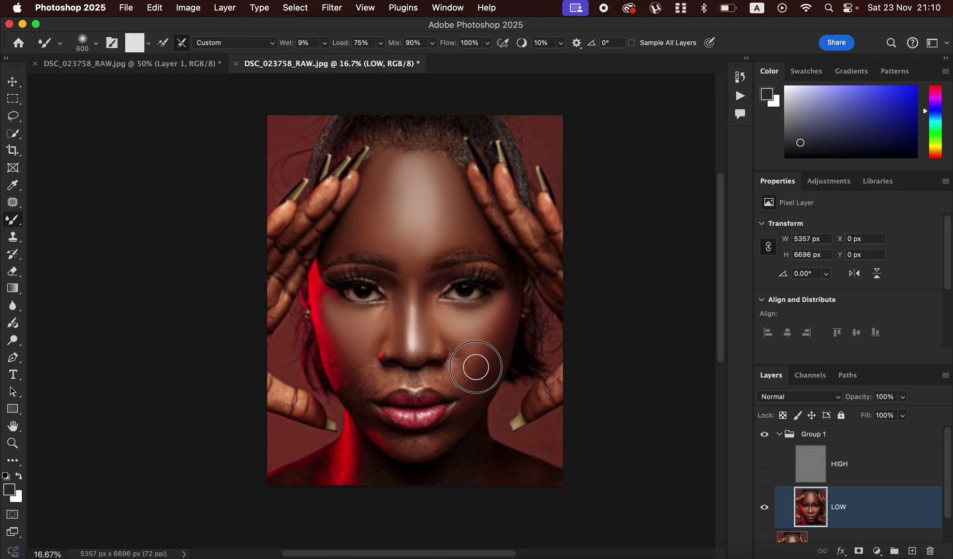
Blend the lower cheeks with a 600 px Mixer Brush, and the skin beside the nose with a 400 px one.
{"action": "mouse_move", "coordinate": [384, 378]}
{"action": "left_mouse_down"}
{"action": "mouse_move", "coordinate": [367, 385]}
{"action": "mouse_move", "coordinate": [372, 374]}
{"action": "mouse_move", "coordinate": [341, 366]}
{"action": "mouse_move", "coordinate": [364, 376]}
{"action": "mouse_move", "coordinate": [343, 372]}
{"action": "mouse_move", "coordinate": [343, 383]}
{"action": "mouse_move", "coordinate": [332, 347]}
{"action": "left_mouse_up"}
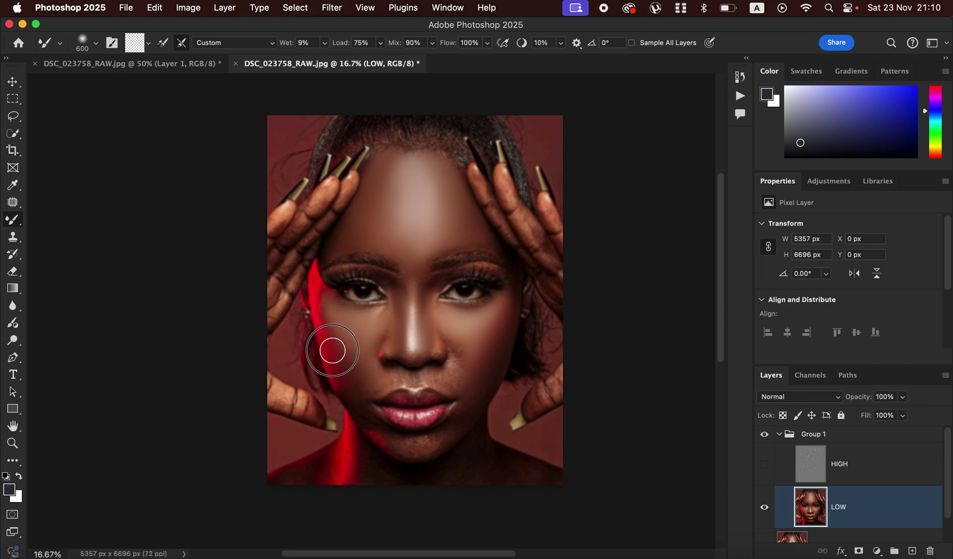
{"action": "mouse_move", "coordinate": [460, 384]}
{"action": "left_mouse_down"}
{"action": "mouse_move", "coordinate": [457, 343]}
{"action": "mouse_move", "coordinate": [464, 377]}
{"action": "mouse_move", "coordinate": [462, 348]}
{"action": "left_mouse_up"}
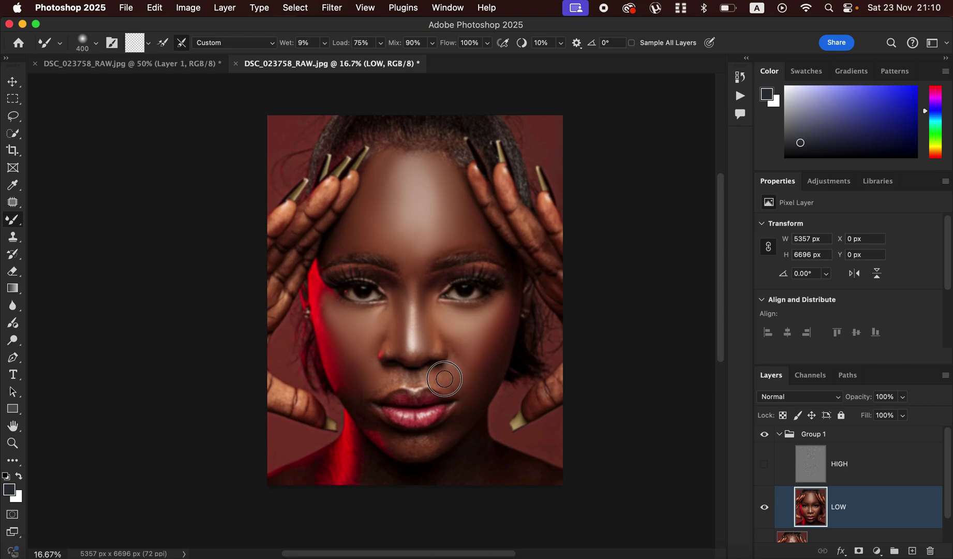
{"action": "key", "text": "bracketleft"}
{"action": "left_click_drag", "start_coordinate": [452, 371], "coordinate": [438, 348]}
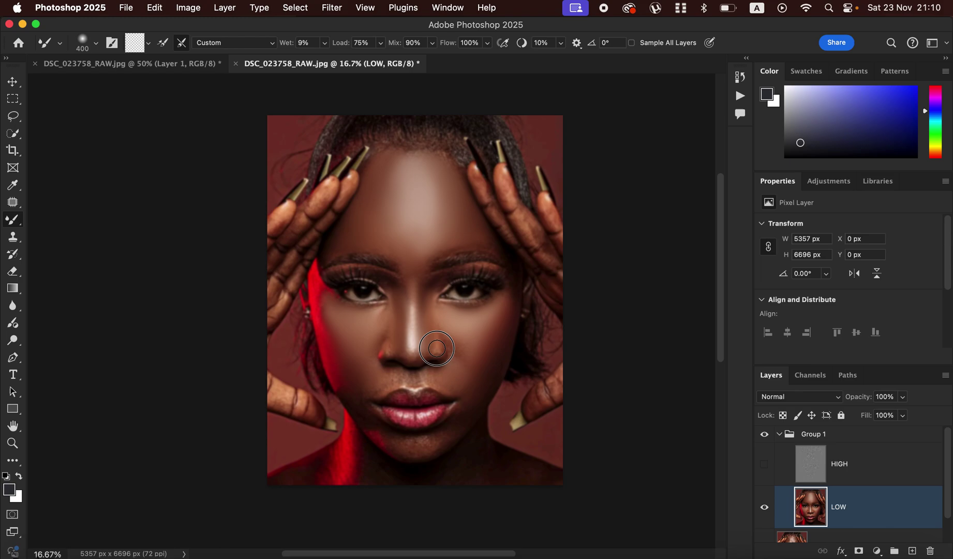
Smooth the tones on the chin, jawline, skin around the mouth and neck with the Mixer Brush.
{"action": "mouse_move", "coordinate": [443, 438]}
{"action": "left_mouse_down"}
{"action": "mouse_move", "coordinate": [407, 446]}
{"action": "mouse_move", "coordinate": [381, 433]}
{"action": "left_mouse_up"}
{"action": "left_click_drag", "start_coordinate": [436, 448], "coordinate": [453, 429]}
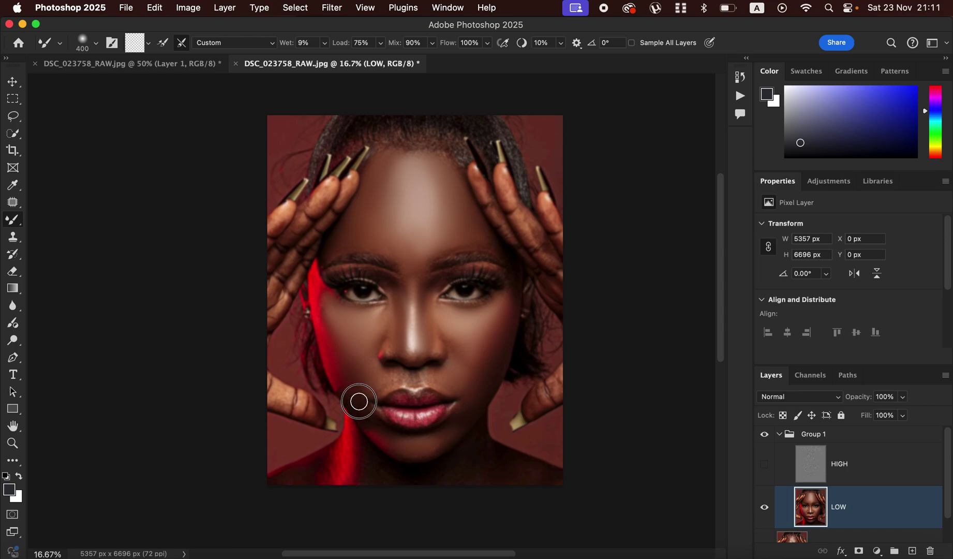
{"action": "mouse_move", "coordinate": [367, 406]}
{"action": "left_mouse_down"}
{"action": "mouse_move", "coordinate": [396, 379]}
{"action": "mouse_move", "coordinate": [384, 388]}
{"action": "mouse_move", "coordinate": [437, 379]}
{"action": "mouse_move", "coordinate": [412, 379]}
{"action": "left_mouse_up"}
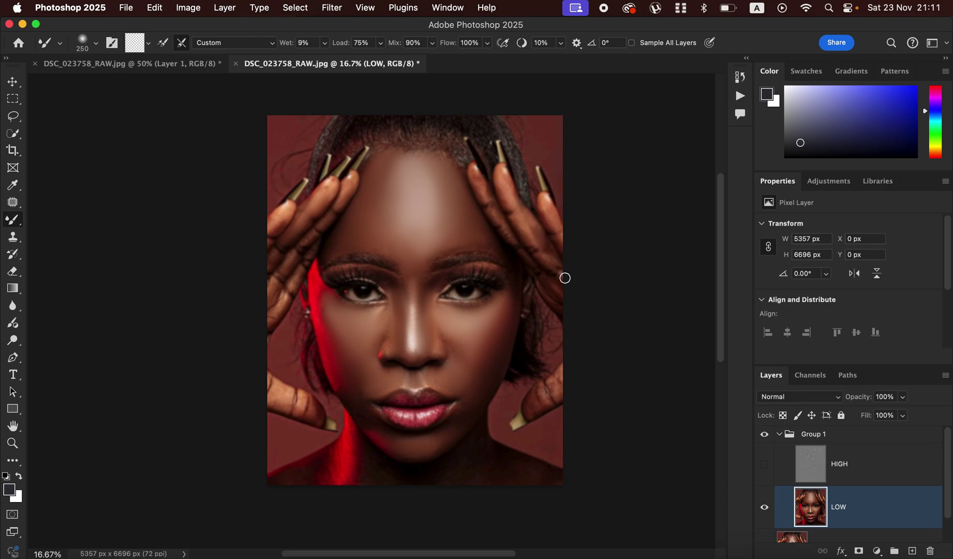
{"action": "mouse_move", "coordinate": [475, 457]}
{"action": "left_mouse_down"}
{"action": "mouse_move", "coordinate": [519, 476]}
{"action": "mouse_move", "coordinate": [489, 450]}
{"action": "mouse_move", "coordinate": [464, 477]}
{"action": "mouse_move", "coordinate": [449, 472]}
{"action": "mouse_move", "coordinate": [554, 482]}
{"action": "mouse_move", "coordinate": [455, 474]}
{"action": "mouse_move", "coordinate": [408, 487]}
{"action": "mouse_move", "coordinate": [364, 471]}
{"action": "mouse_move", "coordinate": [351, 442]}
{"action": "mouse_move", "coordinate": [342, 467]}
{"action": "mouse_move", "coordinate": [288, 491]}
{"action": "mouse_move", "coordinate": [362, 471]}
{"action": "mouse_move", "coordinate": [396, 481]}
{"action": "left_mouse_up"}
Show the HIGH layer again and toggle Group 1's visibility to compare the retouch with the original.
{"action": "left_click", "coordinate": [765, 464]}
{"action": "left_click", "coordinate": [766, 439]}
{"action": "left_click", "coordinate": [766, 439]}
{"action": "left_click", "coordinate": [771, 440]}
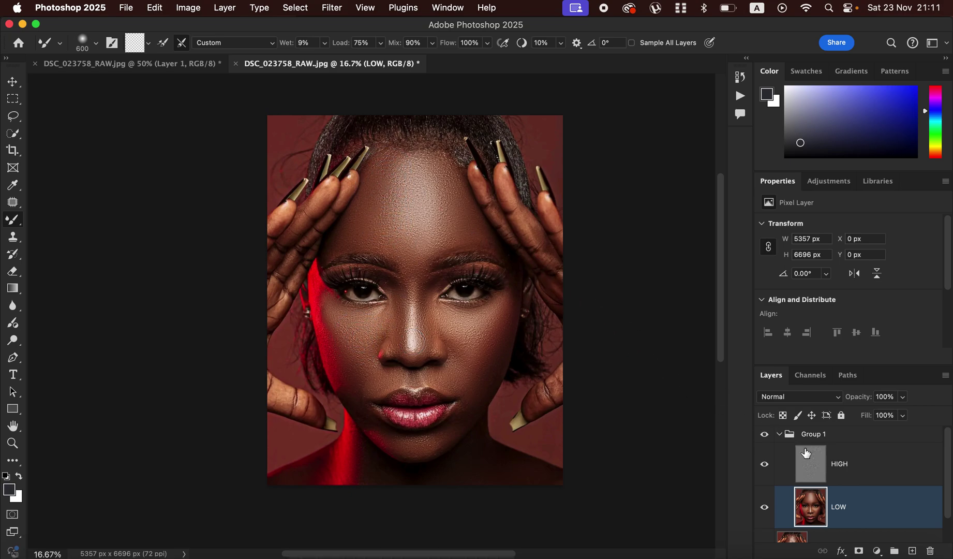
Reduce the HIGH layer's opacity to 98% to soften the skin texture slightly.
{"action": "left_click", "coordinate": [857, 469]}
{"action": "left_click", "coordinate": [903, 398]}
{"action": "left_click_drag", "start_coordinate": [904, 411], "coordinate": [900, 415]}
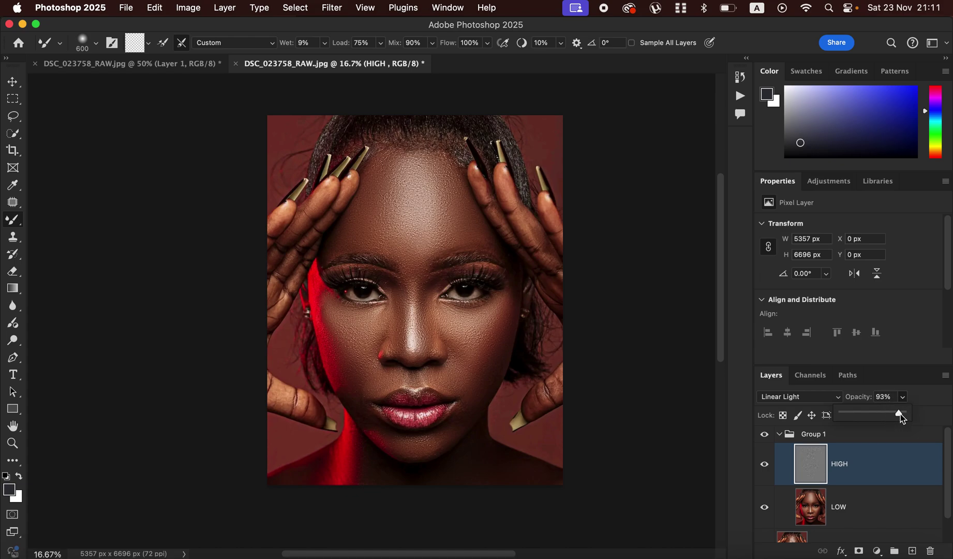
Collapse Group 1 and toggle its visibility to review the softened texture against the original.
{"action": "left_click", "coordinate": [781, 436]}
{"action": "left_click", "coordinate": [767, 436]}
{"action": "left_click", "coordinate": [770, 438]}
{"action": "left_click", "coordinate": [770, 438]}
{"action": "left_click", "coordinate": [771, 438]}
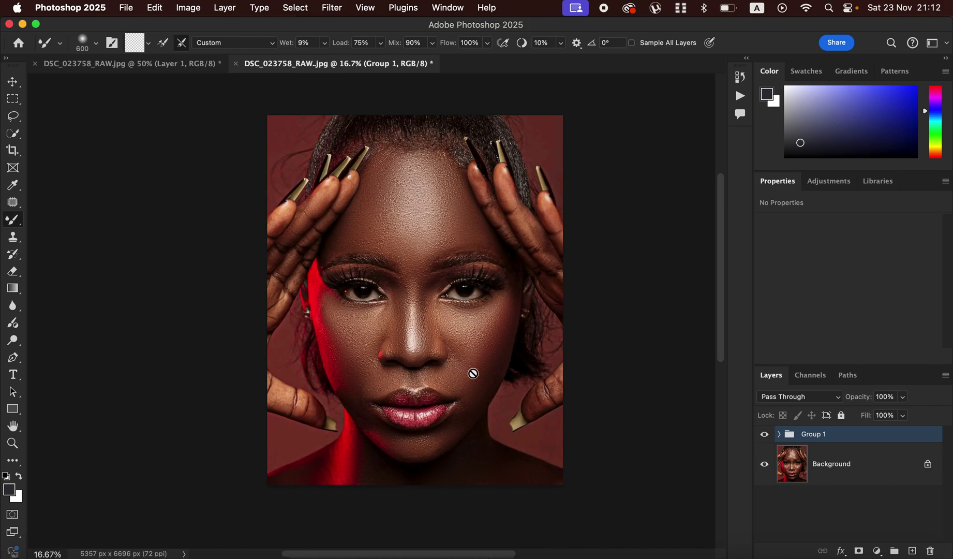
Make the HIGH layer inside Group 1 active and activate the Clone Stamp with a soft 125 px brush sampling the Current Layer.
{"action": "left_click", "coordinate": [779, 435]}
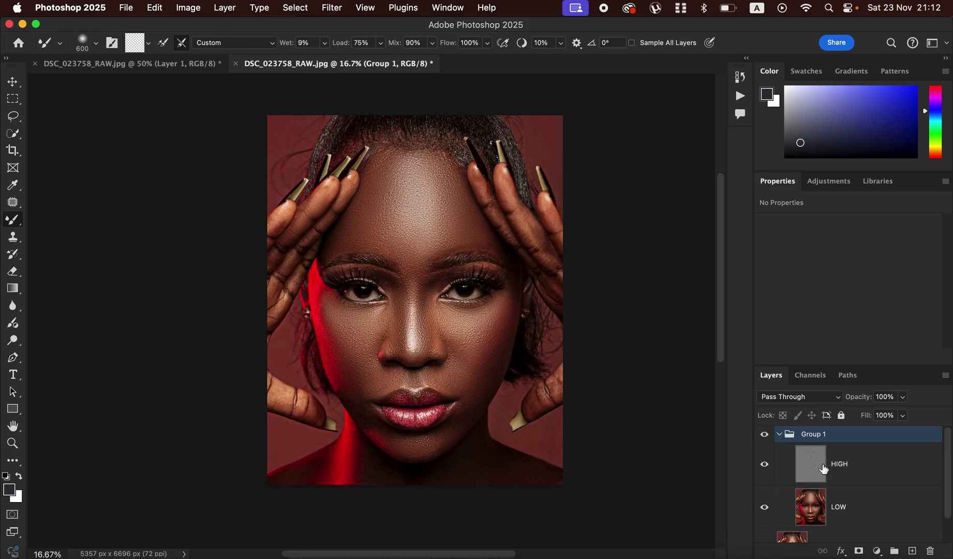
{"action": "left_click", "coordinate": [851, 470]}
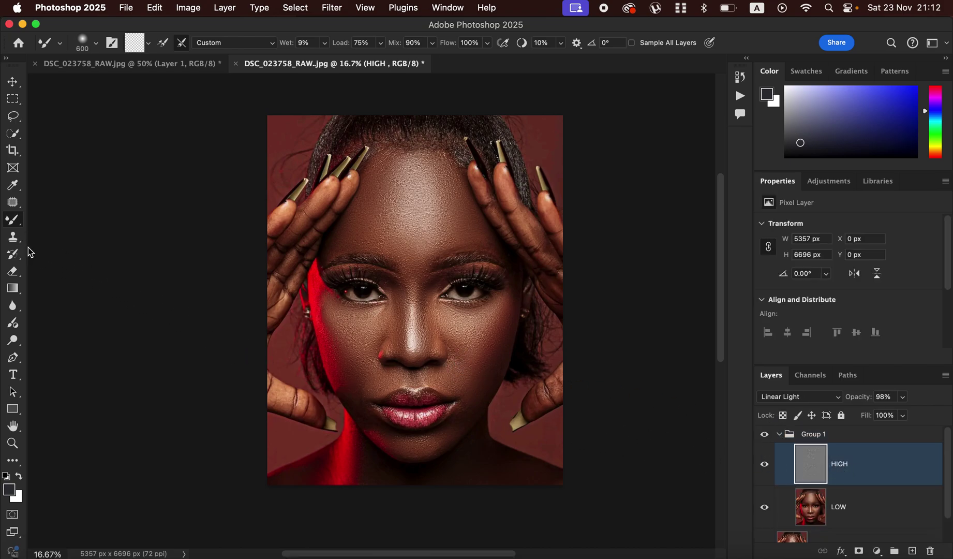
{"action": "left_click", "coordinate": [13, 236]}
{"action": "left_click", "coordinate": [96, 44]}
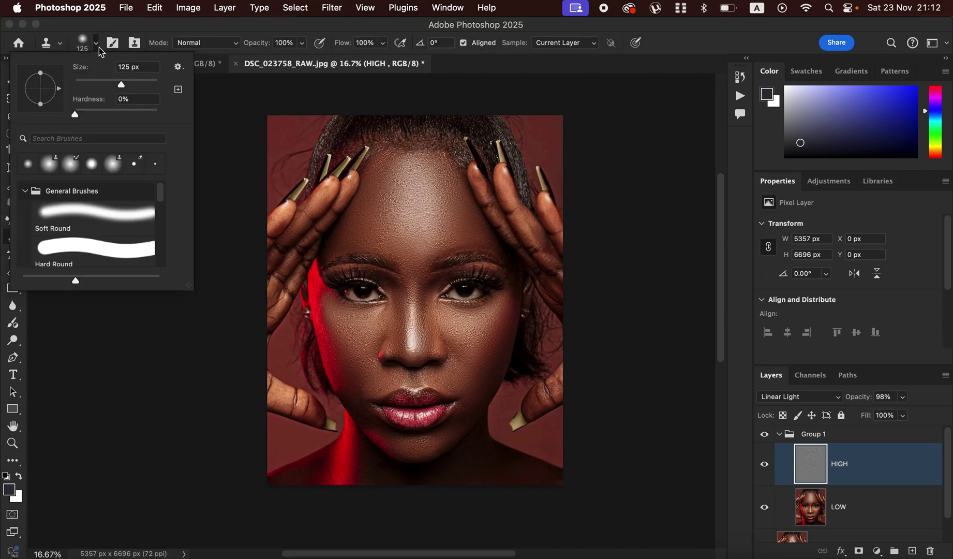
{"action": "left_click", "coordinate": [99, 45]}
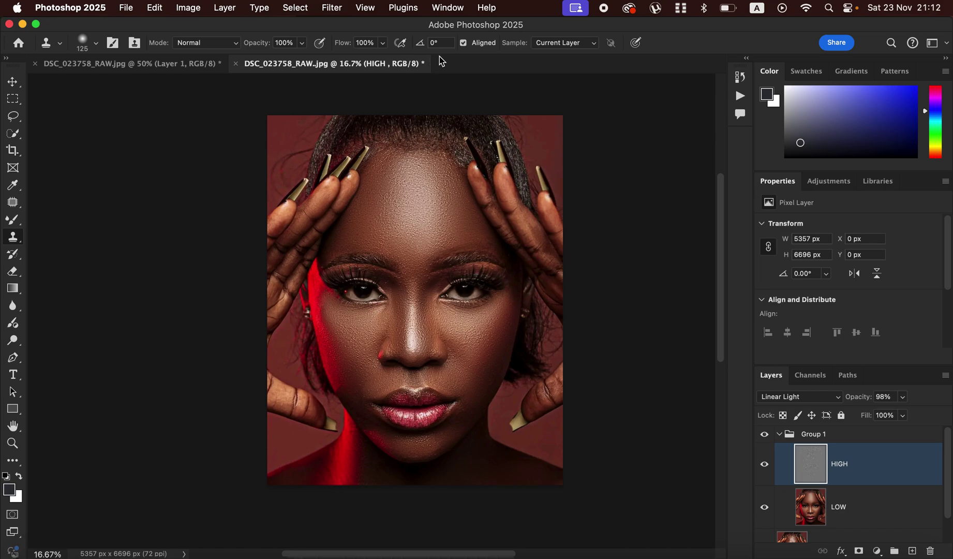
{"action": "left_click", "coordinate": [569, 45]}
{"action": "left_click", "coordinate": [570, 43]}
Clone clean skin texture over the rough spots at the inner corner and upper lid of the eye on the red-lit side.
{"action": "key", "text": "super+equal"}
{"action": "key", "text": "super+equal"}
{"action": "key", "text": "super+equal"}
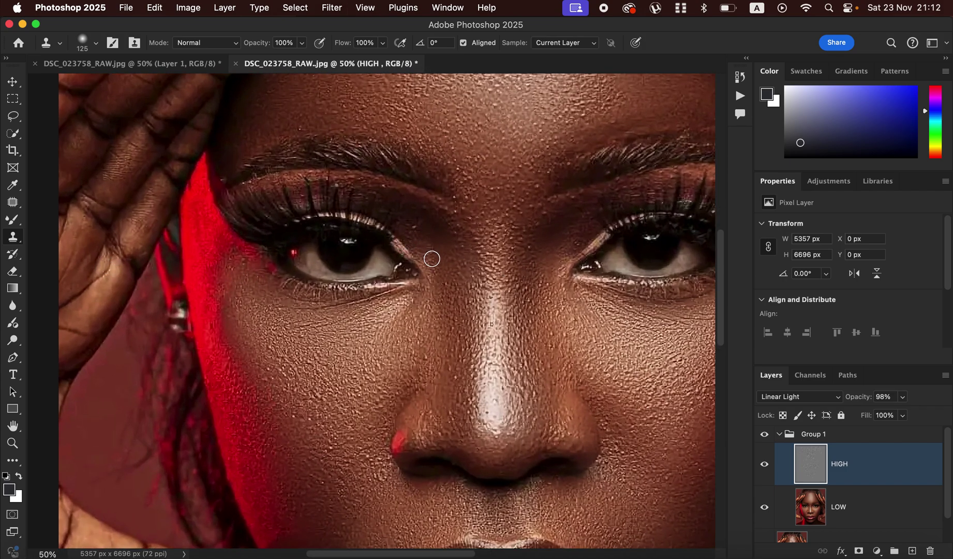
{"action": "left_click", "coordinate": [413, 227]}
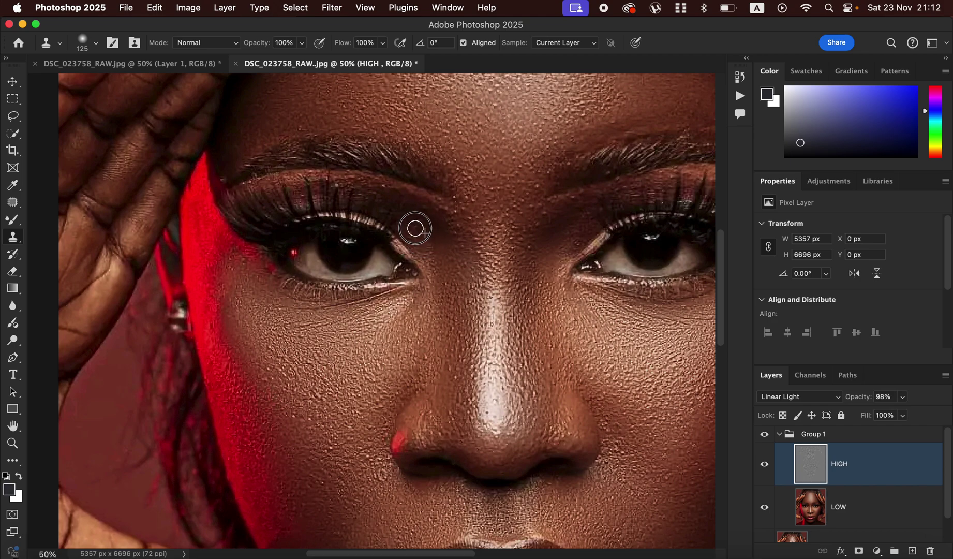
{"action": "left_click", "coordinate": [432, 225], "text": "alt"}
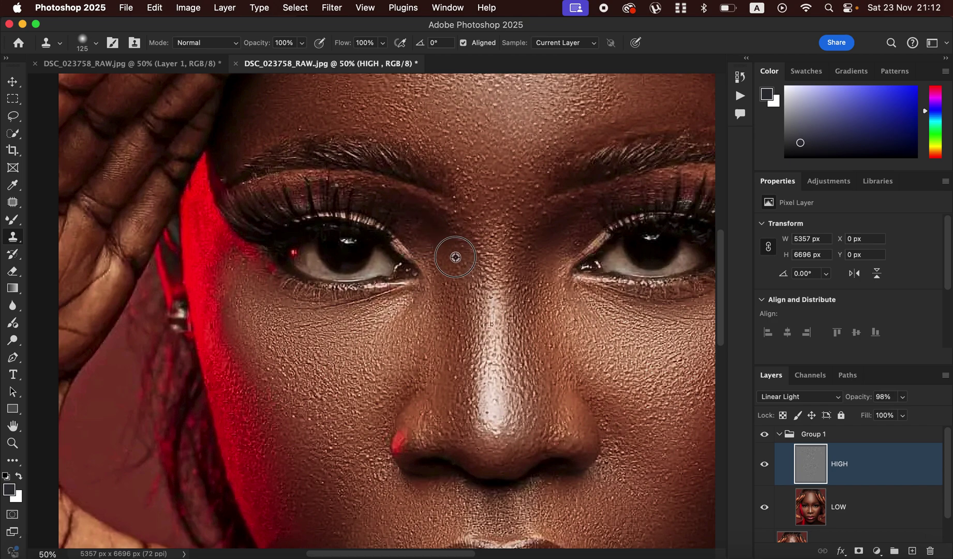
{"action": "left_click", "coordinate": [416, 207], "text": "alt"}
{"action": "mouse_move", "coordinate": [404, 197]}
{"action": "left_mouse_down"}
{"action": "mouse_move", "coordinate": [383, 184]}
{"action": "mouse_move", "coordinate": [394, 193]}
{"action": "left_mouse_up"}
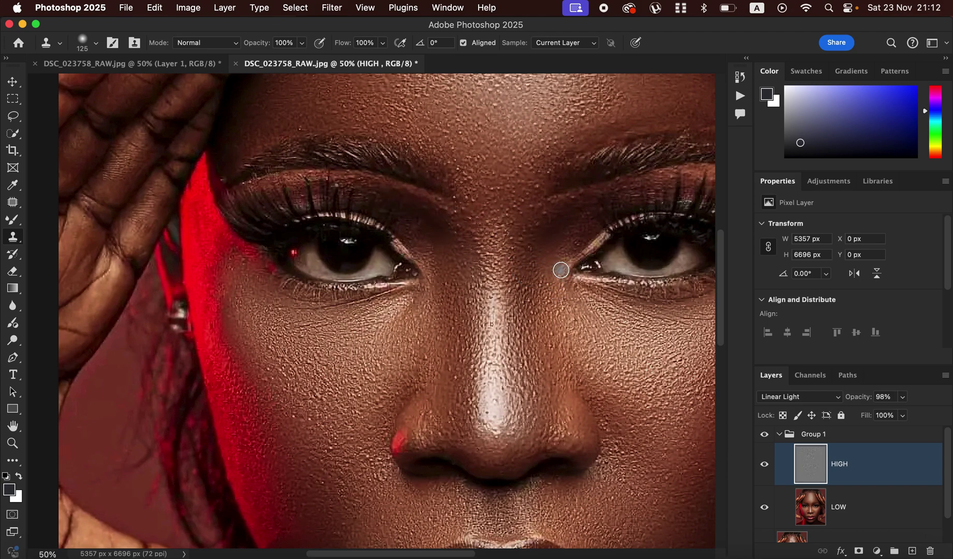
Collapse Group 1 and toggle its visibility repeatedly to compare the whole retouched portrait before and after.
{"action": "key", "text": "super+minus"}
{"action": "key", "text": "super+minus"}
{"action": "key", "text": "super+minus"}
{"action": "key", "text": "super+minus"}
{"action": "key", "text": "super+equal"}
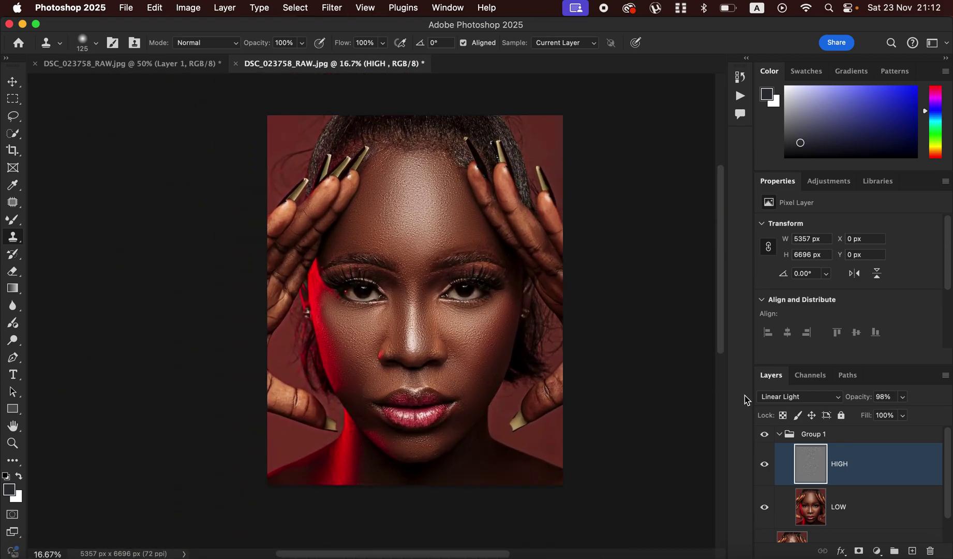
{"action": "left_click", "coordinate": [781, 435]}
{"action": "left_click", "coordinate": [765, 436]}
{"action": "left_click", "coordinate": [765, 437]}
{"action": "left_click", "coordinate": [766, 436]}
{"action": "left_click", "coordinate": [766, 437]}
{"action": "left_click", "coordinate": [767, 437]}
{"action": "left_click", "coordinate": [767, 436]}
{"action": "left_click", "coordinate": [767, 437]}
{"action": "left_click", "coordinate": [768, 436]}
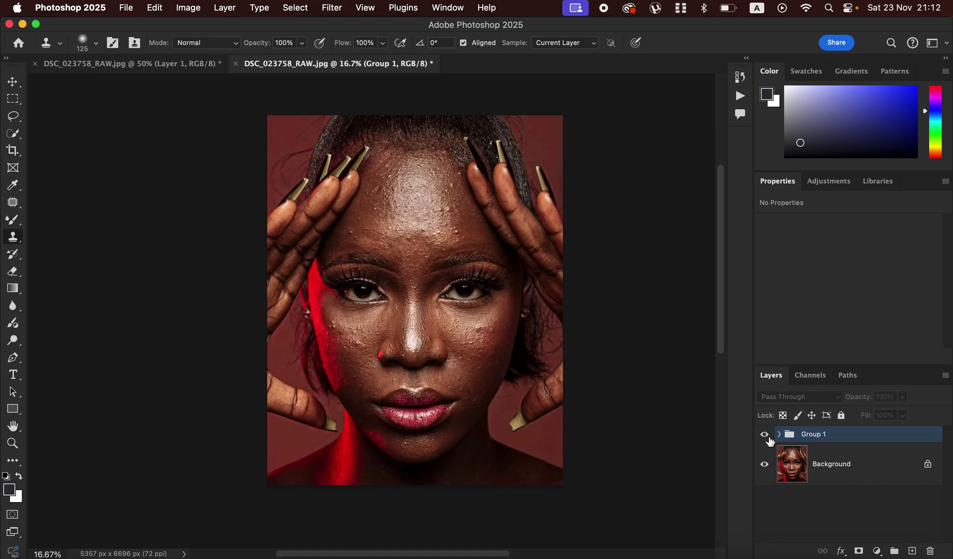
{"action": "left_click", "coordinate": [769, 436]}
{"action": "left_click", "coordinate": [769, 438]}
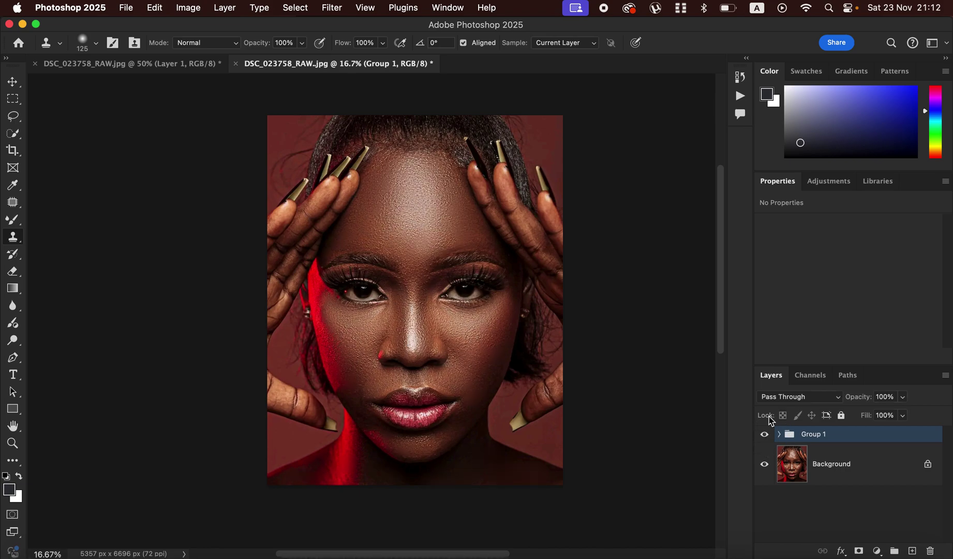
{"action": "mouse_move", "coordinate": [771, 387]}
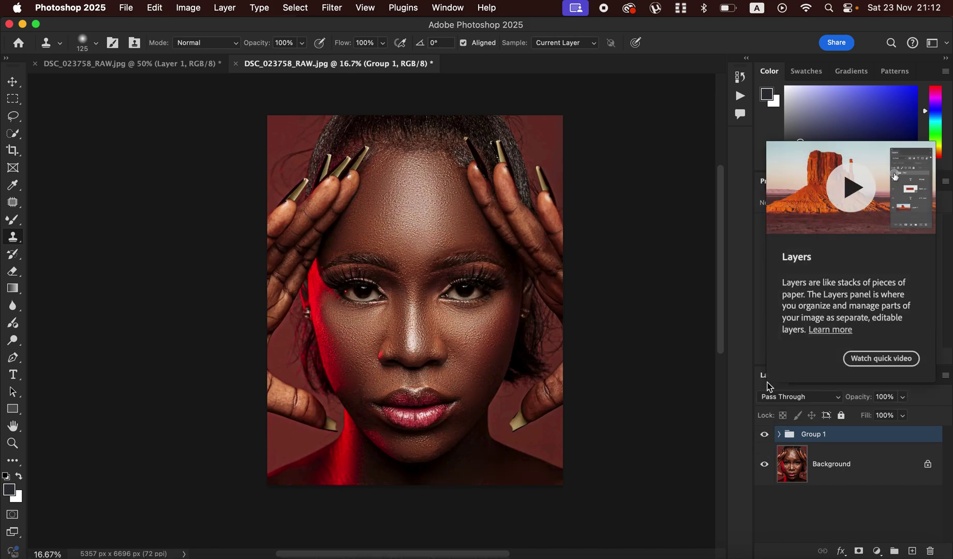